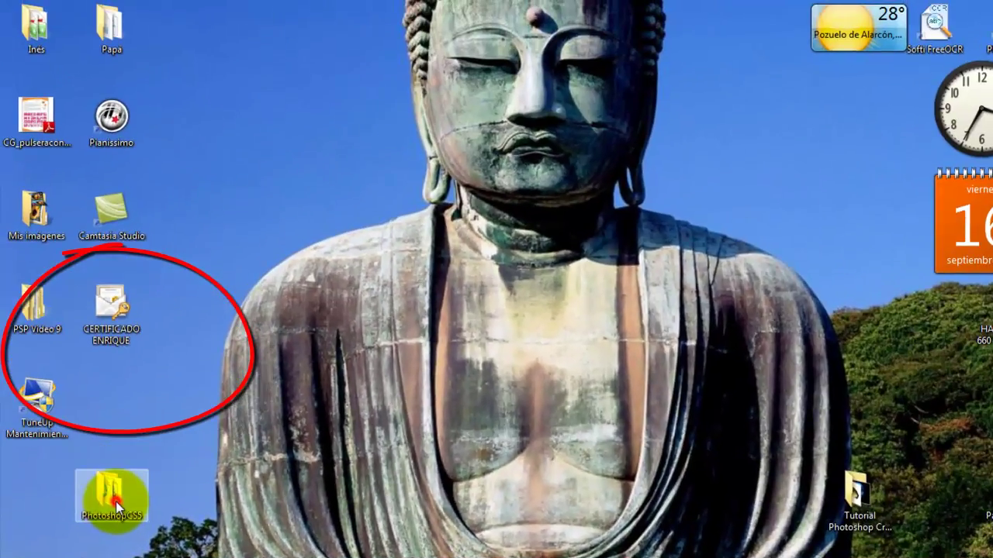
- Launch Photoshop.exe from the PhotoshopCS5 folder
double_click(116, 501)
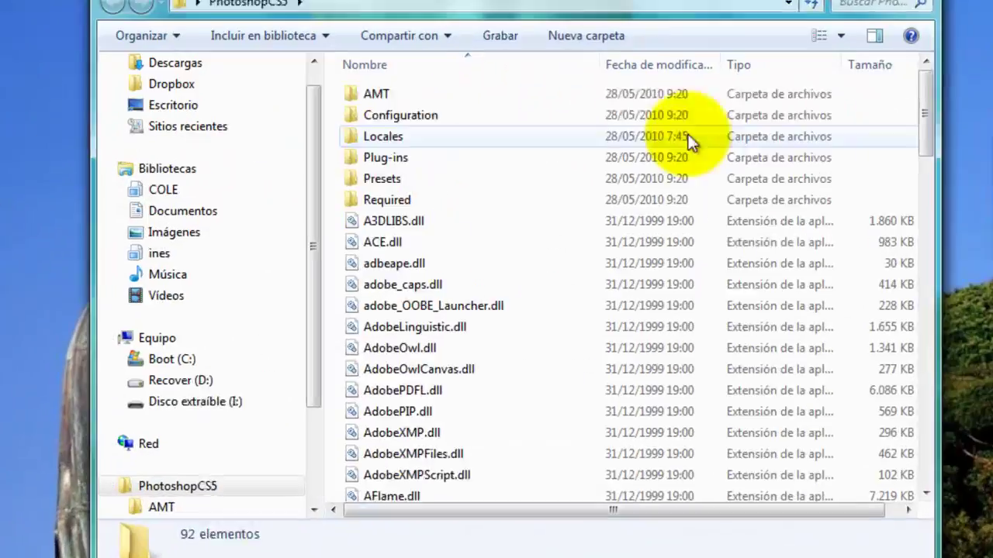
scroll(776, 310, "down", 15)
double_click(388, 282)
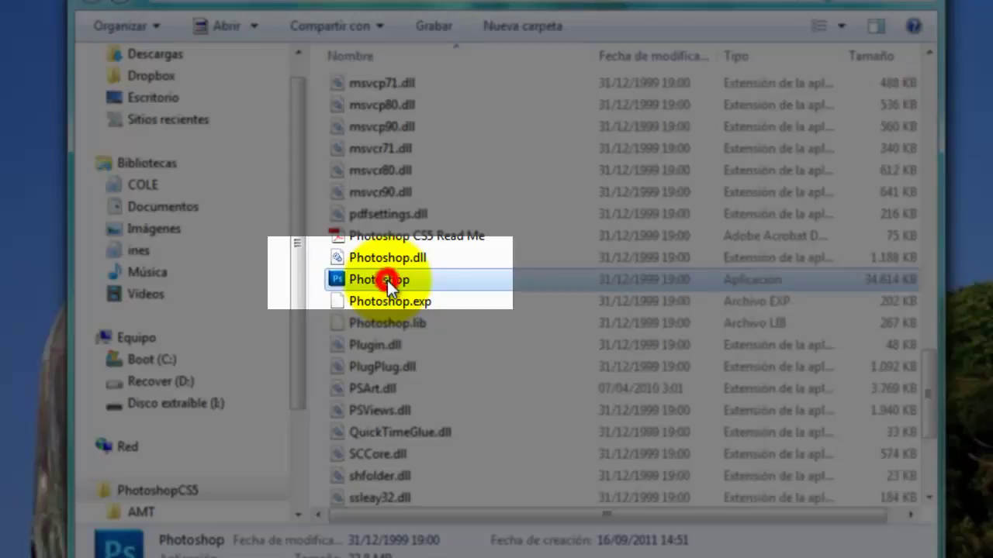
- Open 26.jpg from the Imágenes library without colour management
double_click(226, 92)
left_click(334, 182)
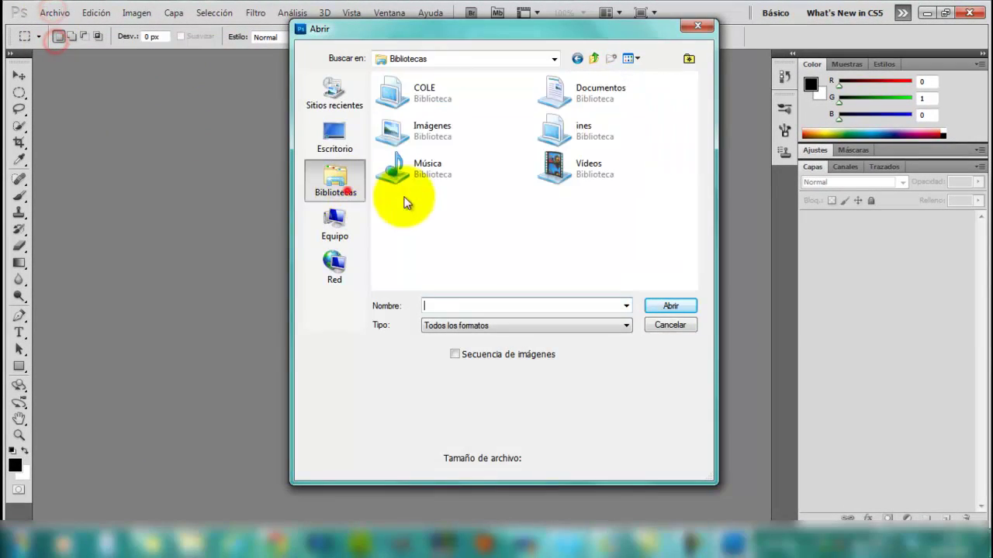
double_click(516, 128)
left_click_drag(692, 129, 693, 161)
left_click(575, 305)
type("26")
key("Return")
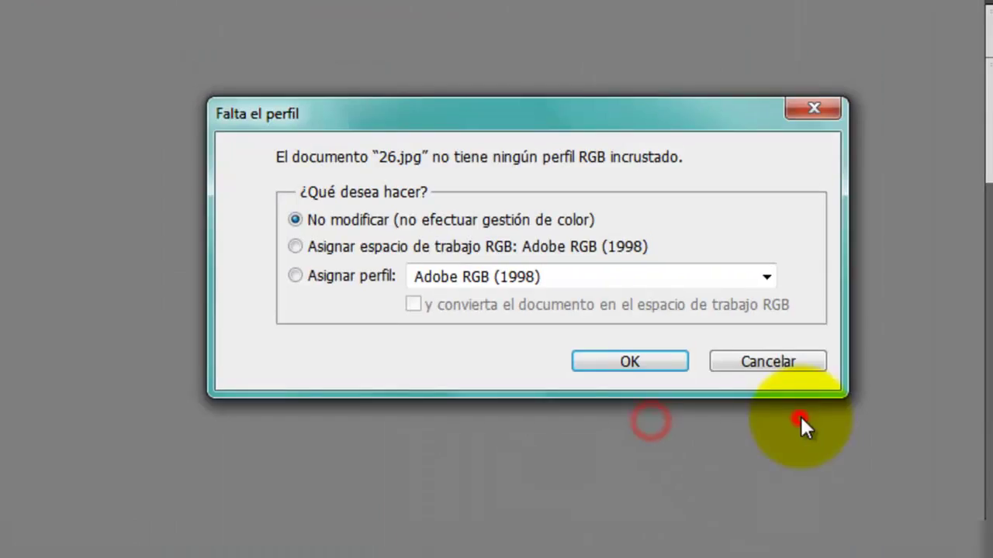
left_click(599, 342)
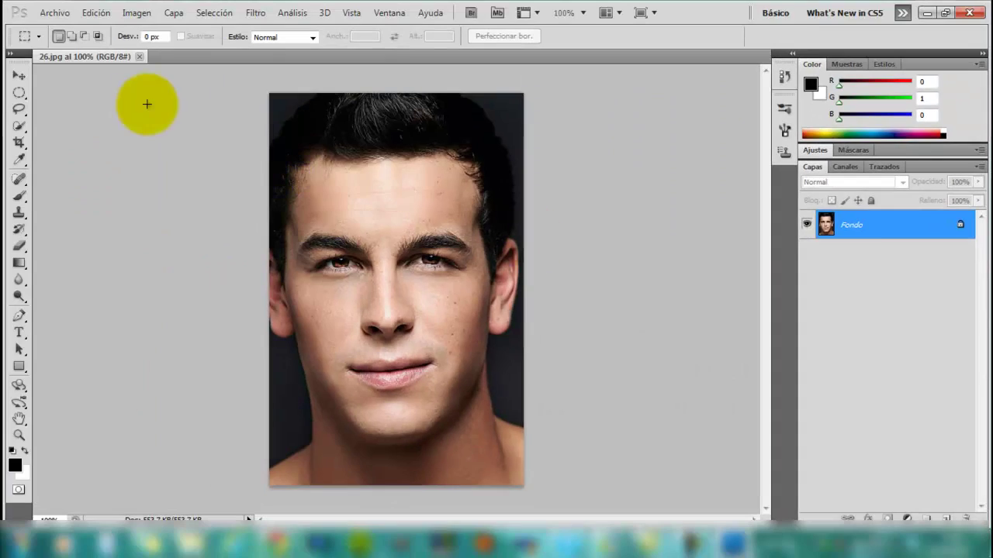
- Duplicate the Fondo layer as Fondo copia
right_click(853, 224)
left_click(867, 261)
left_click(626, 163)
- Reshape the nose with Liquify's Forward Warp and apply the change
left_click(255, 12)
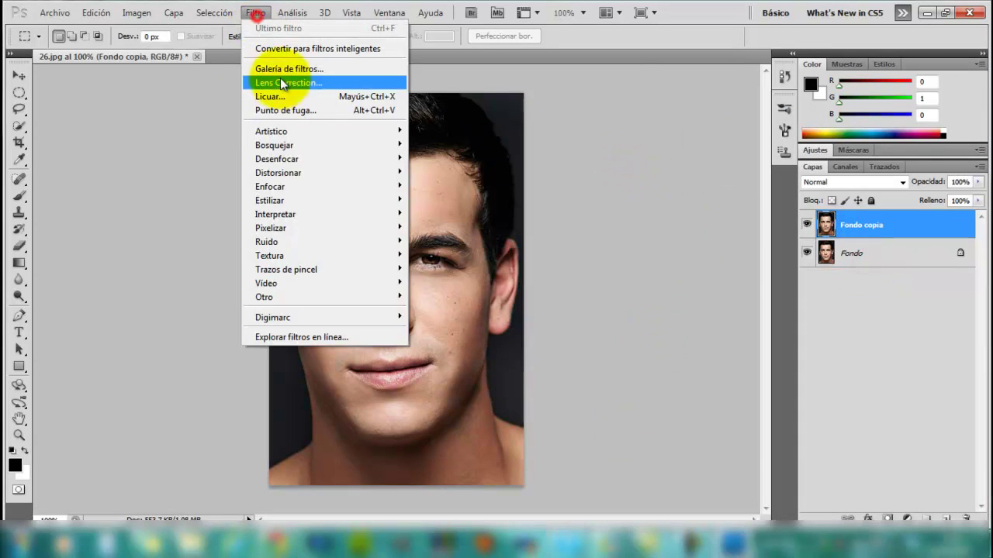
left_click(280, 81)
left_click_drag(294, 229, 395, 290)
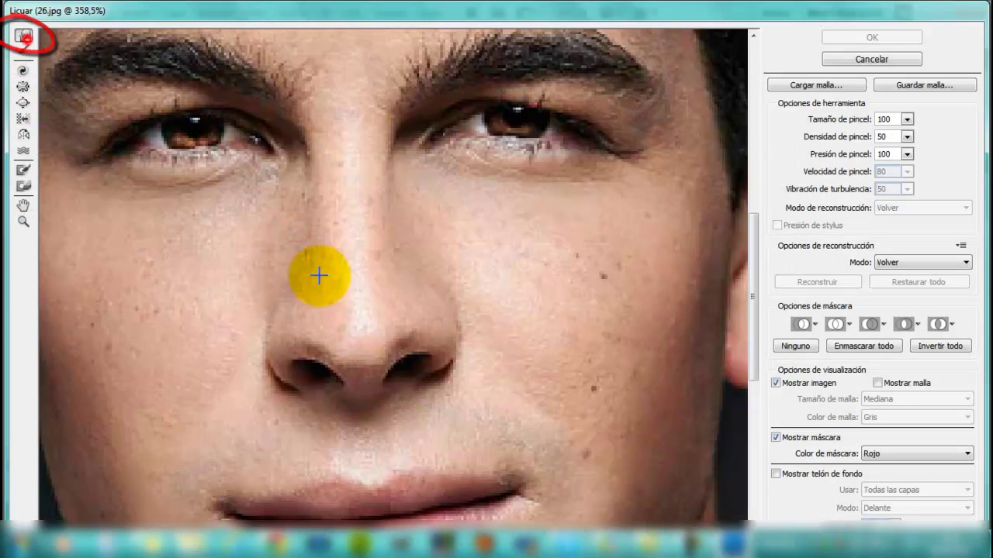
mouse_move(326, 161)
left_mouse_down()
mouse_move(390, 184)
mouse_move(412, 280)
mouse_move(320, 289)
mouse_move(318, 155)
left_mouse_up()
left_click_drag(380, 139, 432, 314)
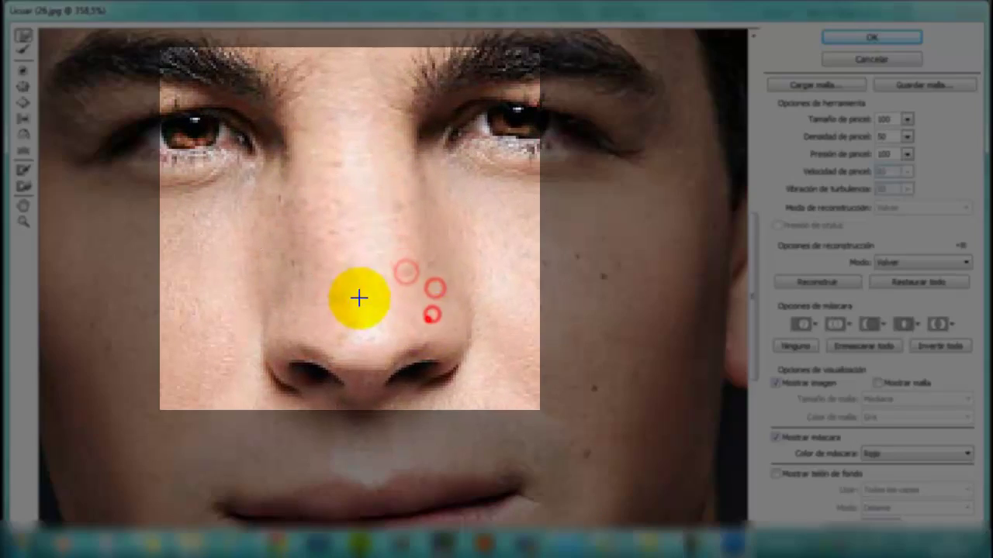
mouse_move(359, 297)
left_mouse_down()
mouse_move(364, 328)
mouse_move(305, 178)
mouse_move(401, 126)
left_mouse_up()
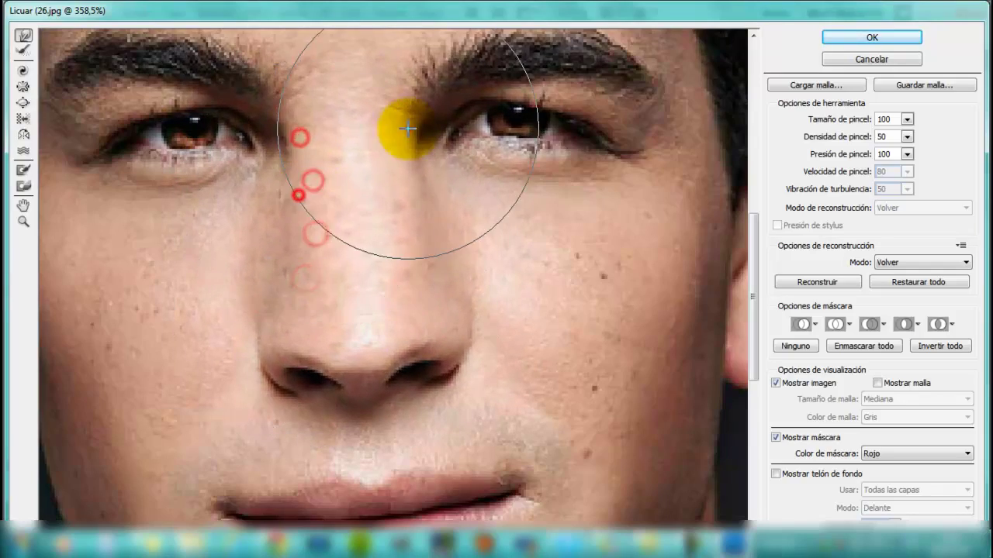
left_click(868, 42)
right_click(19, 92)
- Lasso the left eye onto its own layer, then enlarge and warp it rounder
left_click(69, 105)
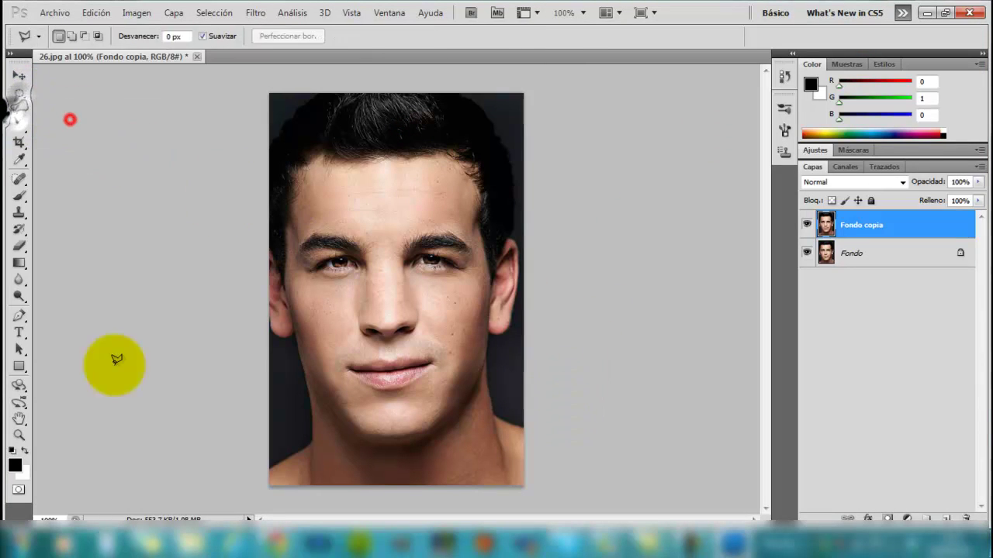
left_click(331, 262, "ctrl")
right_click(206, 266)
right_click(18, 108)
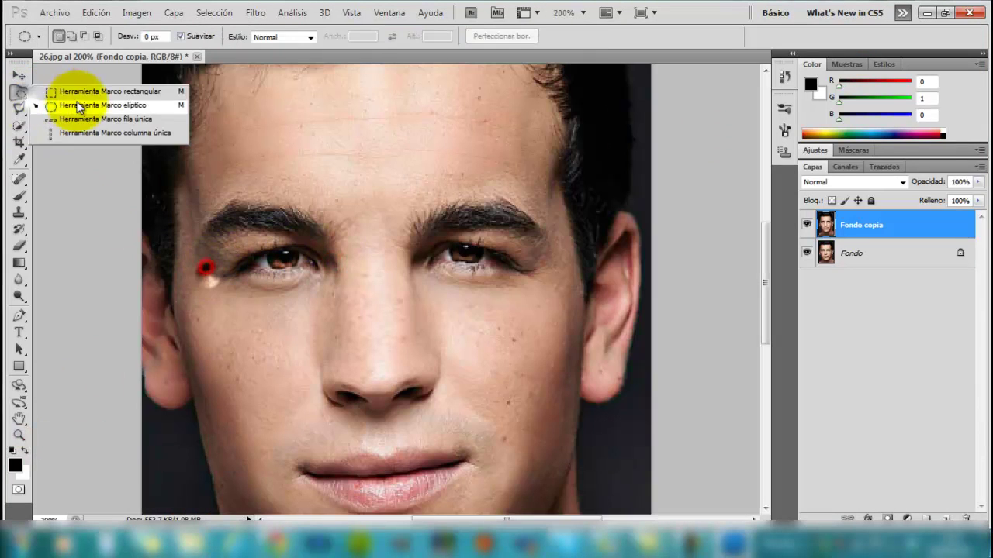
left_click(70, 104)
left_click(206, 273)
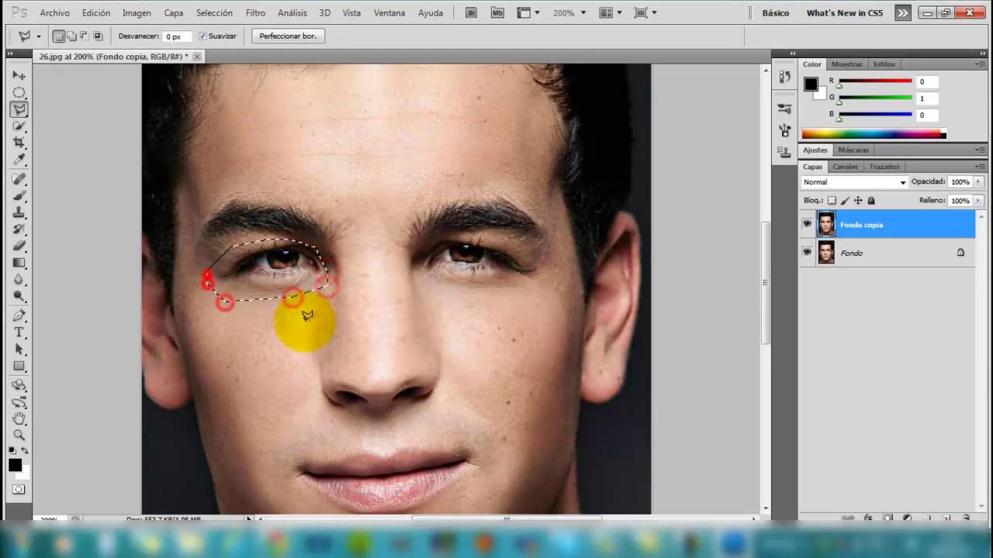
key("ctrl+j")
left_click_drag(273, 243, 277, 270)
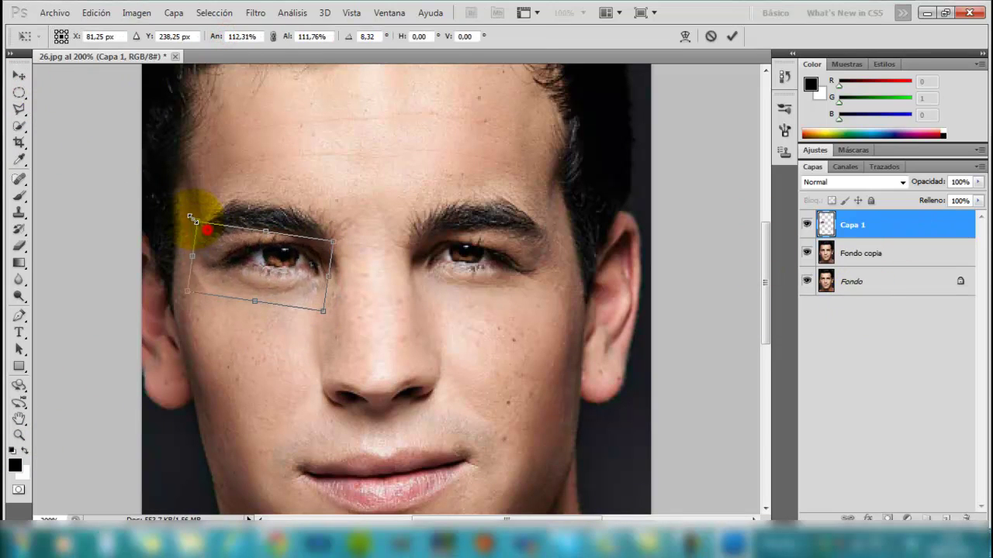
right_click(286, 272)
left_click(338, 395)
left_click_drag(258, 244, 296, 272)
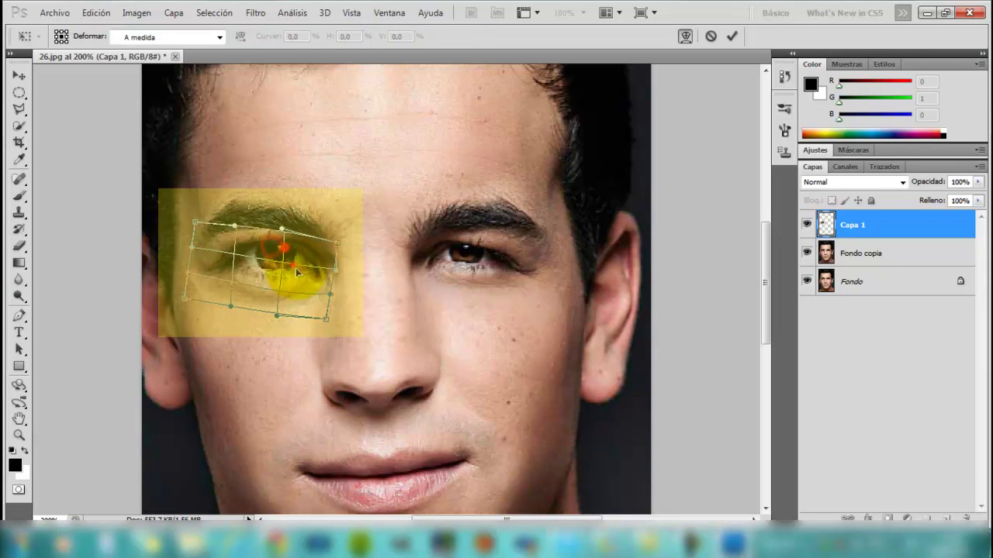
key("Return")
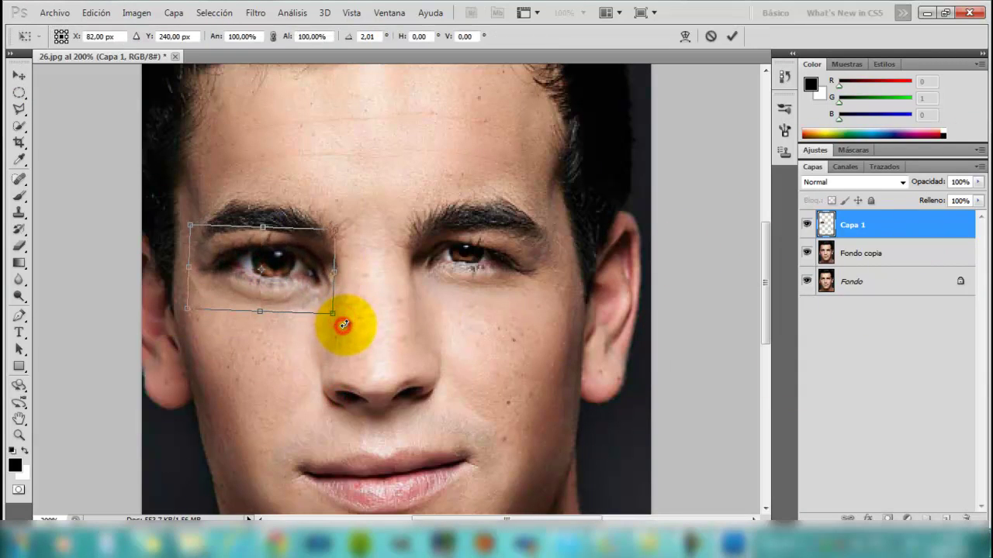
- Copy the right eye from Fondo copia to a new layer, enlarging, tilting and warping it
left_click(19, 109)
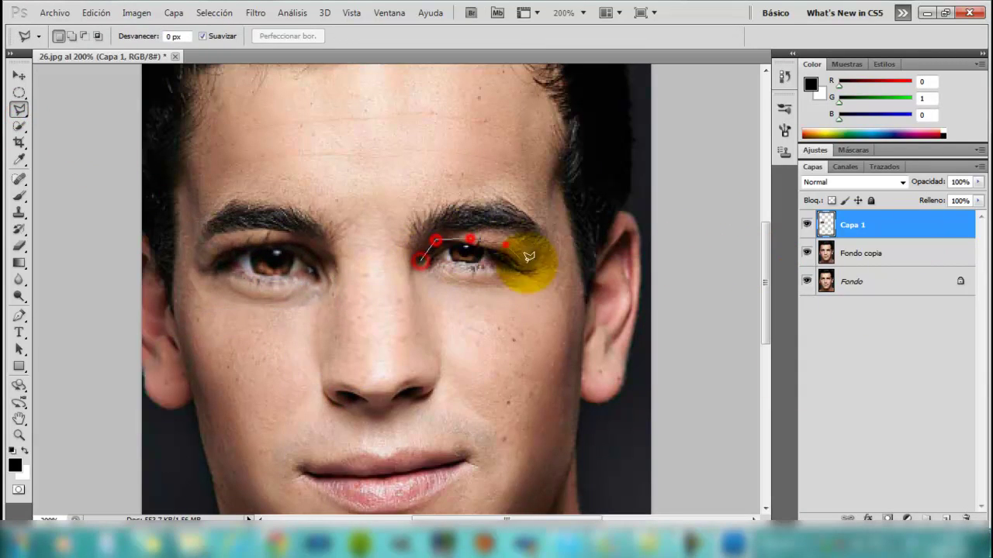
left_click(853, 253)
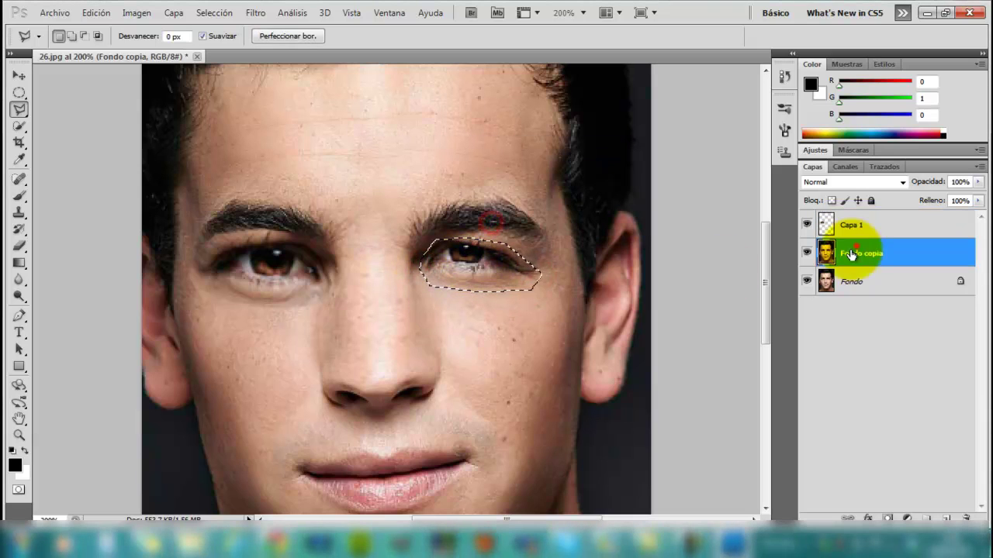
key("ctrl+j")
left_click(19, 77)
key("ctrl+t")
left_click_drag(553, 238, 580, 301)
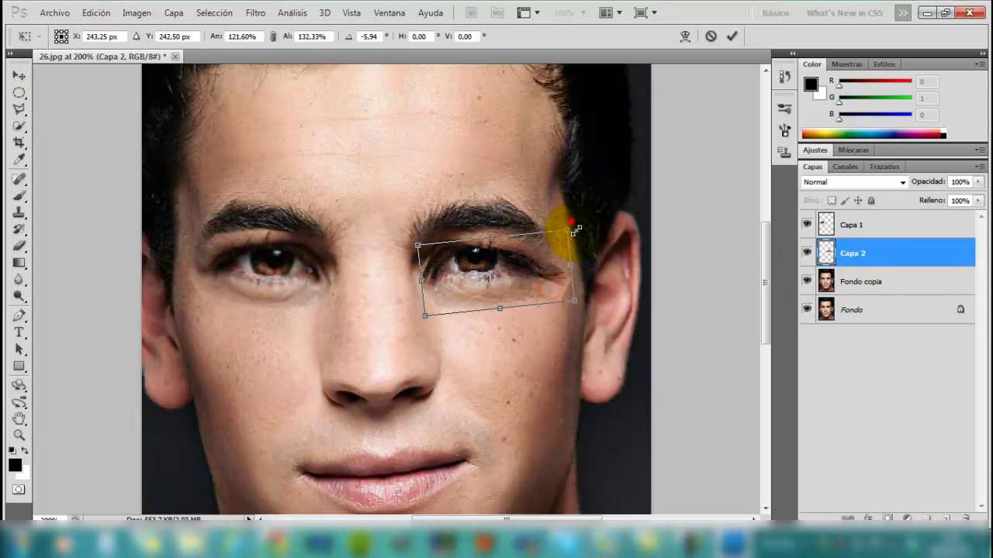
right_click(470, 284)
left_click(535, 397)
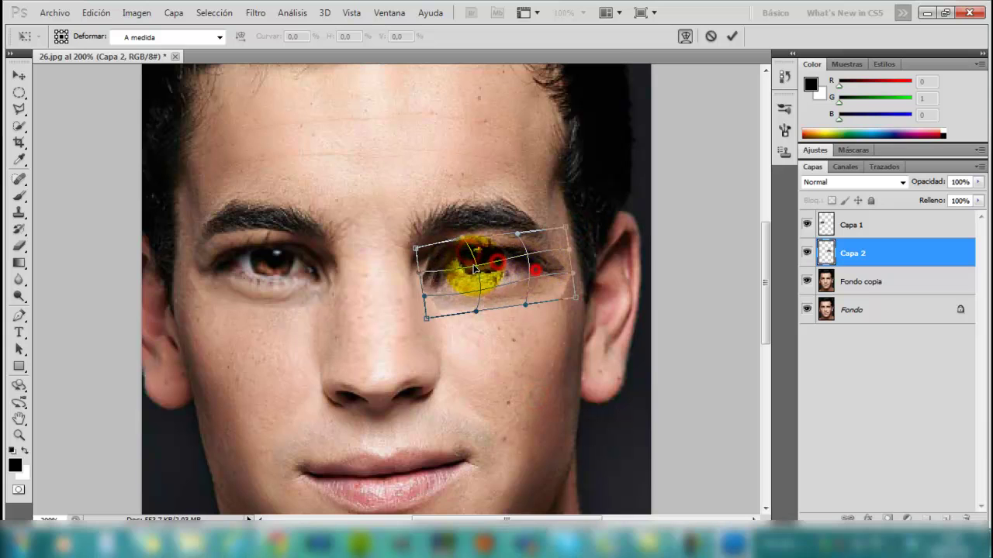
key("Return")
- Re-rotate and re-warp the right eye copy, then reselect Capa 1
right_click(507, 264)
key("Escape")
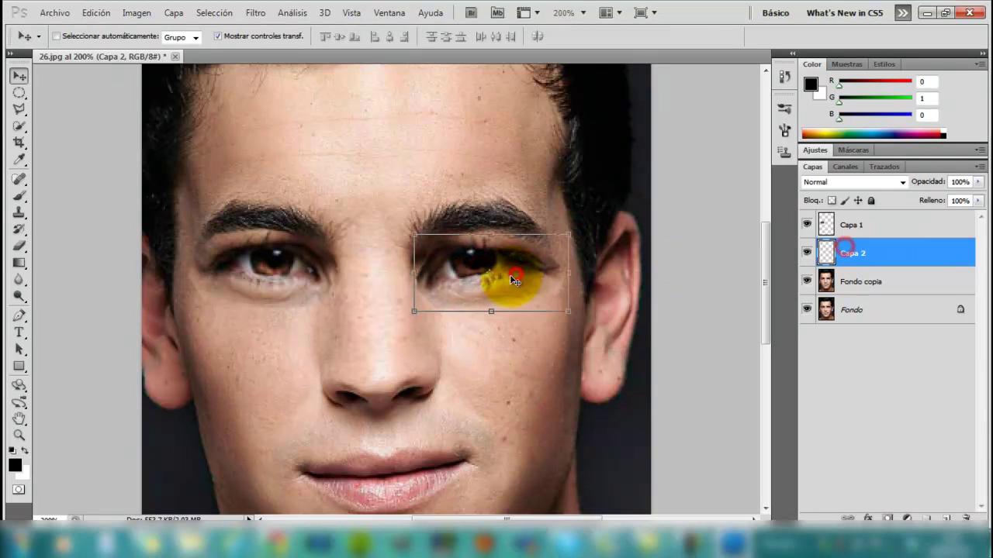
key("ctrl+t")
left_click_drag(574, 306, 576, 320)
right_click(578, 316)
left_click(590, 195)
key("Return")
key("ctrl+t")
key("Escape")
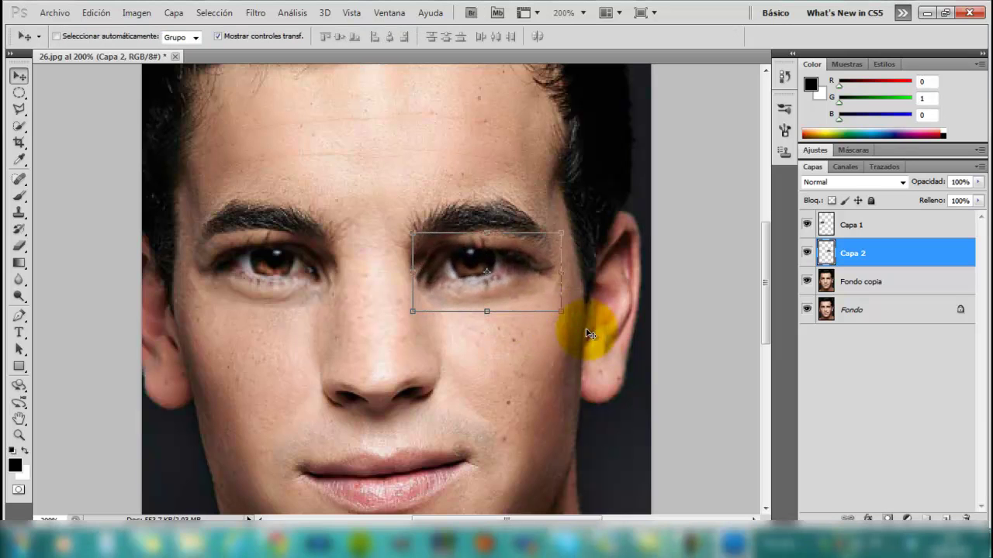
left_click(853, 224)
left_click(19, 246)
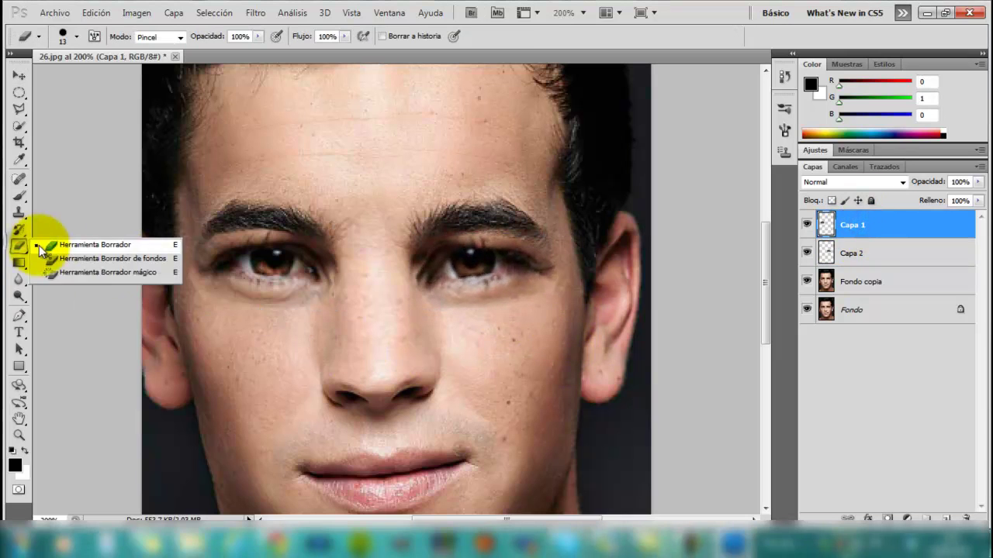
- Erase the eye copy's edges with a bigger soft eraser, undoing one stroke
left_click(77, 36)
left_click(187, 249)
left_click(95, 12)
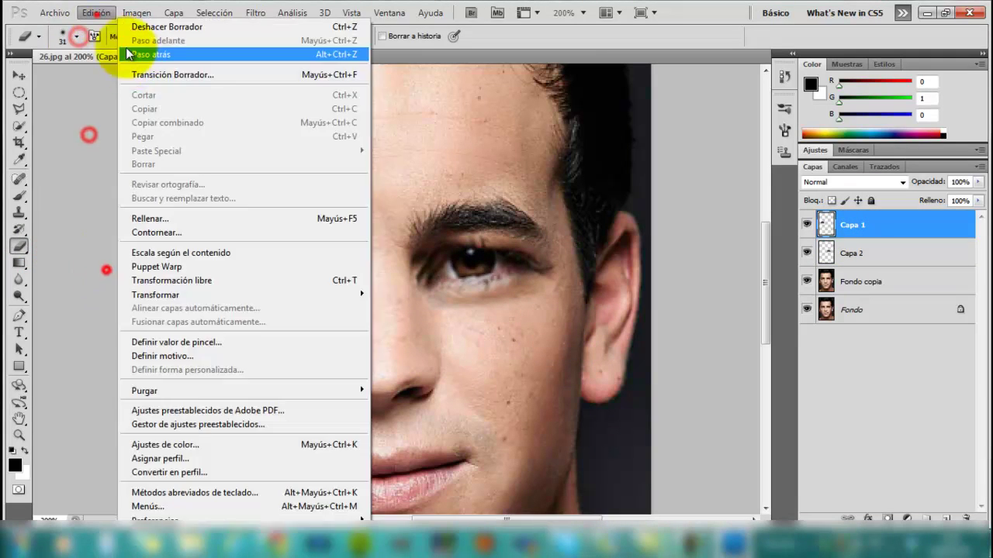
left_click(128, 53)
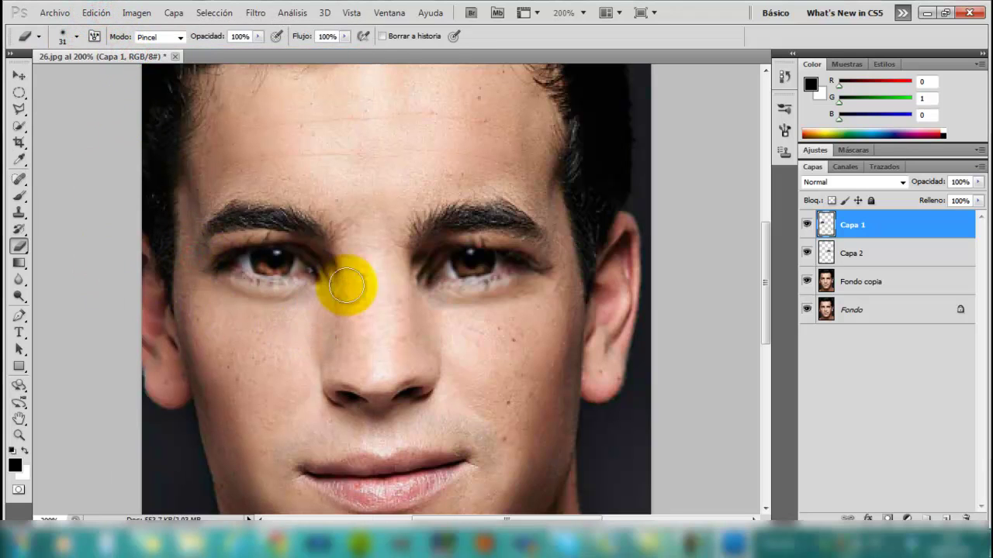
- Nudge and slightly enlarge the right eye on Capa 2 into place
left_click(863, 255)
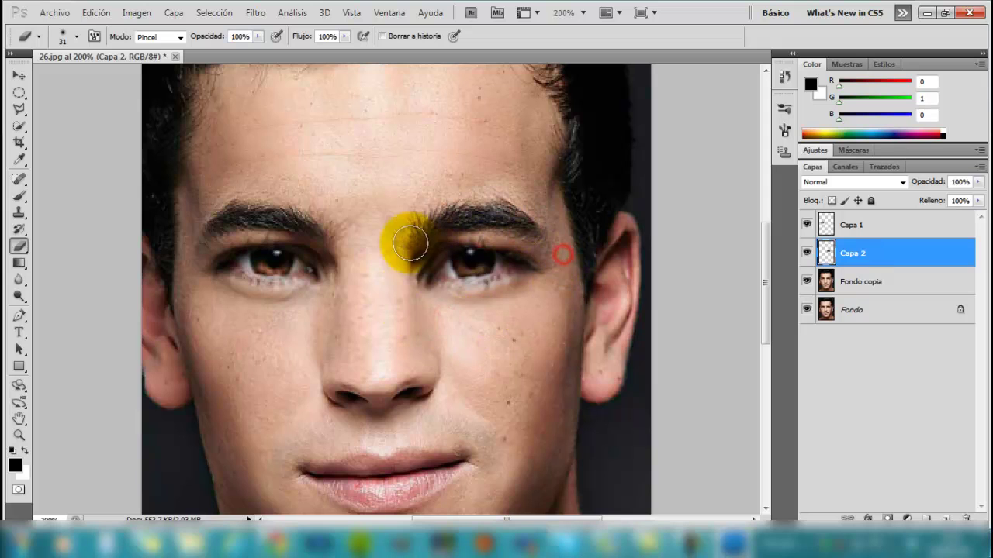
key("v")
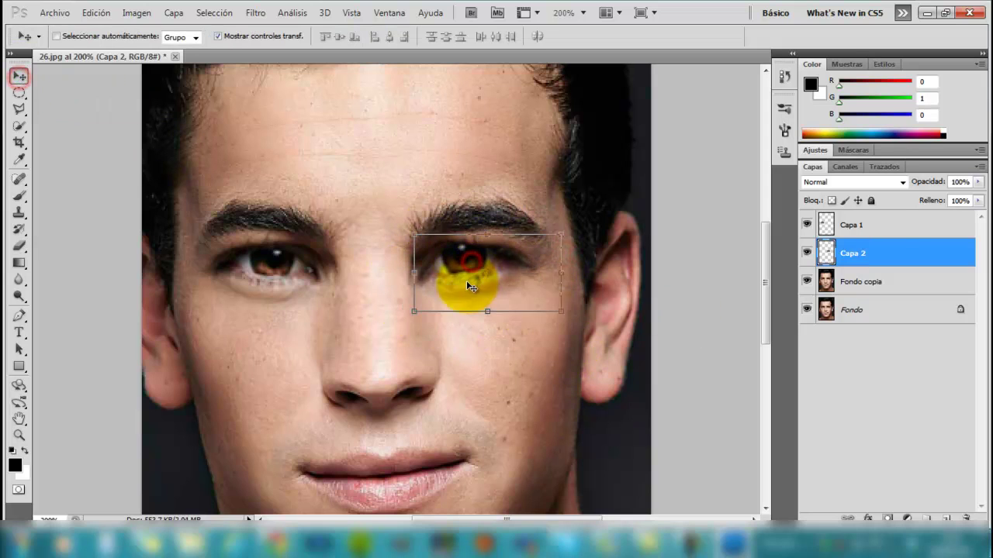
left_click_drag(468, 257, 463, 250)
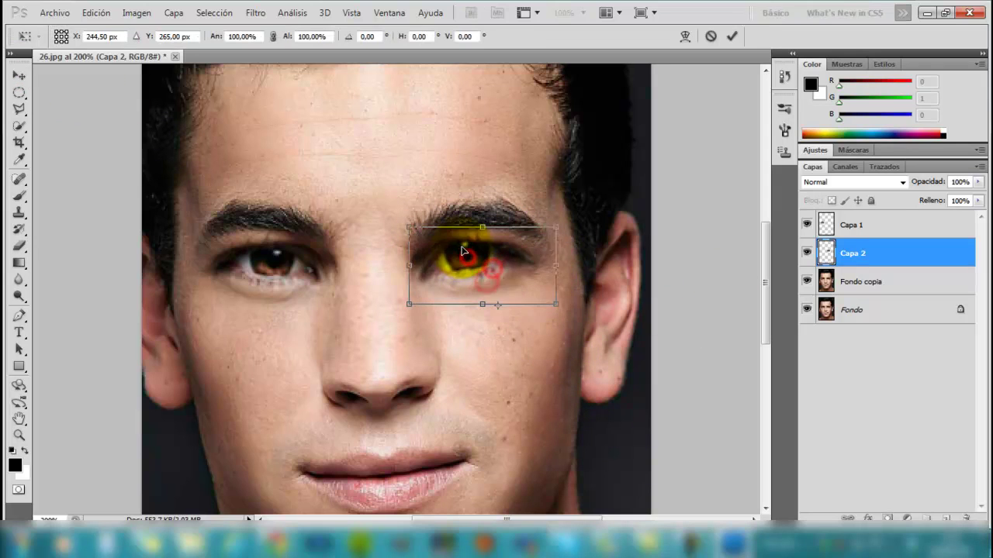
left_click(689, 271)
left_click(861, 282)
left_click(853, 253)
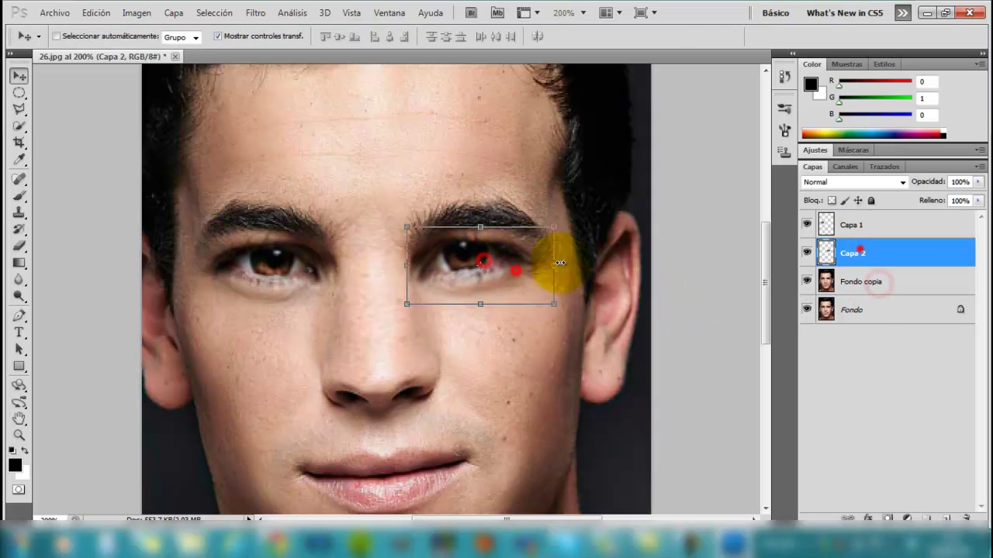
left_click_drag(553, 303, 555, 311)
key("Return")
left_click(411, 255)
left_click(853, 225, "shift")
right_click(871, 224)
- Place the green eye image from the PhotoshopCS5 folder as layer Ojo
left_click(755, 481)
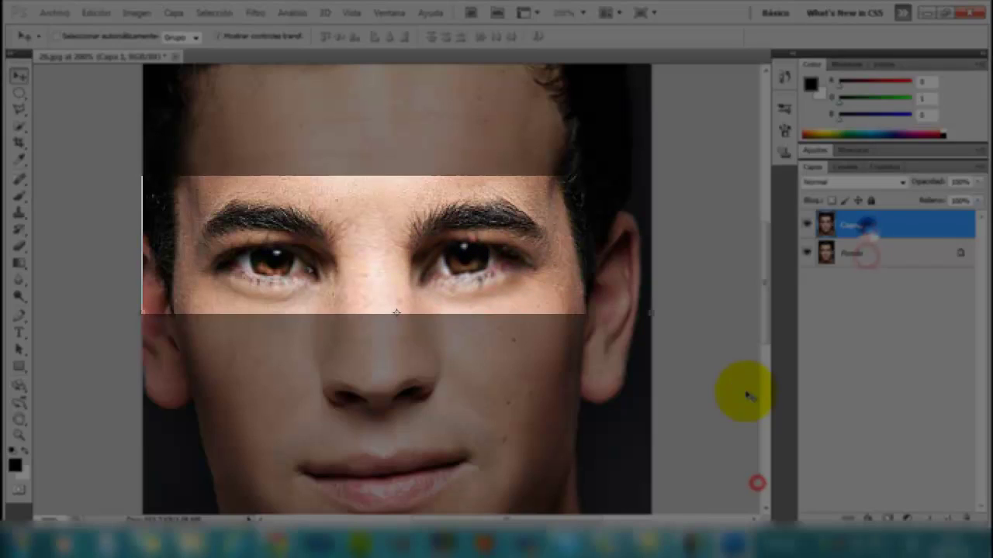
left_click(55, 13)
left_click(55, 293)
left_click(331, 133)
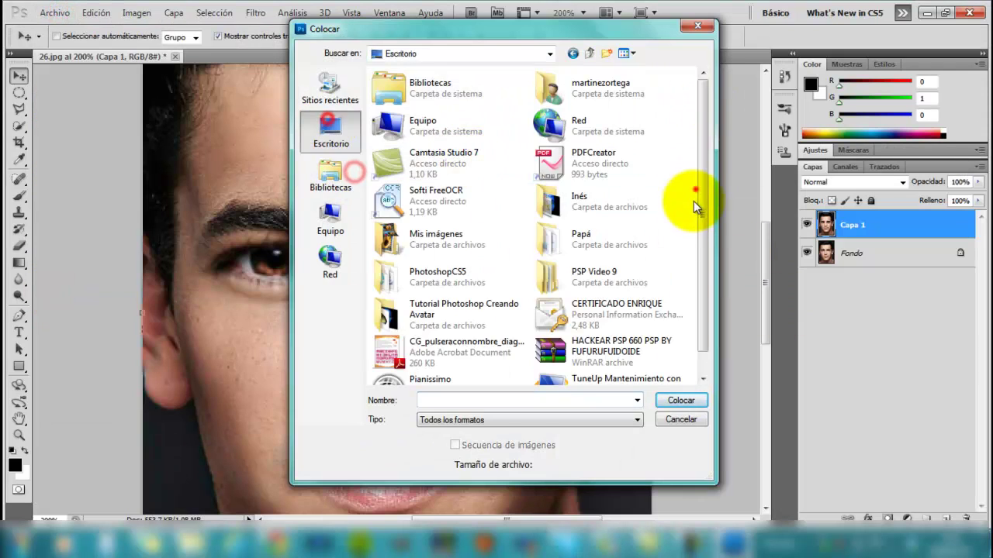
left_click_drag(696, 190, 698, 203)
double_click(438, 252)
double_click(442, 322)
left_click(20, 435)
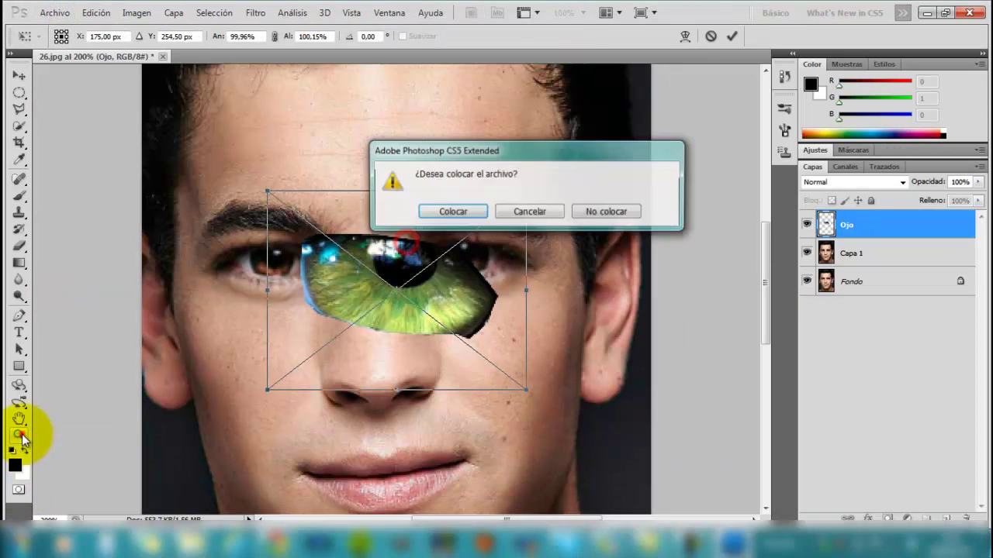
left_click(462, 208)
left_click(388, 36)
- Shrink the placed eye and position it over the portrait's left eye
left_click(20, 75)
key("ctrl+t")
mouse_move(396, 279)
left_mouse_down()
mouse_move(381, 288)
mouse_move(332, 260)
left_mouse_up()
key("z")
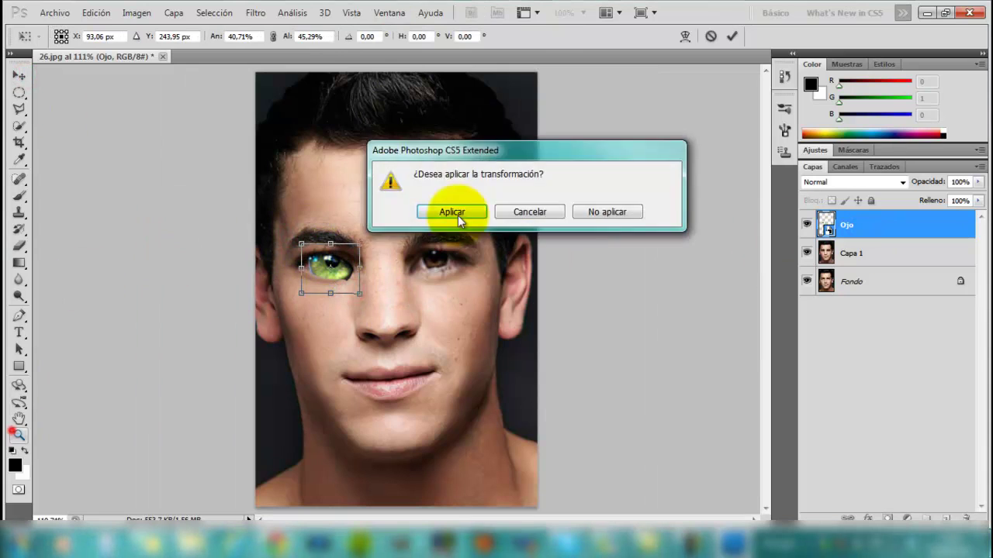
left_click(460, 217)
left_click(453, 39)
- Shrink the green eye to fit the iris; the oval trim is blocked by the smart object
key("v")
mouse_move(268, 268)
left_mouse_down()
mouse_move(255, 255)
mouse_move(269, 268)
left_mouse_up()
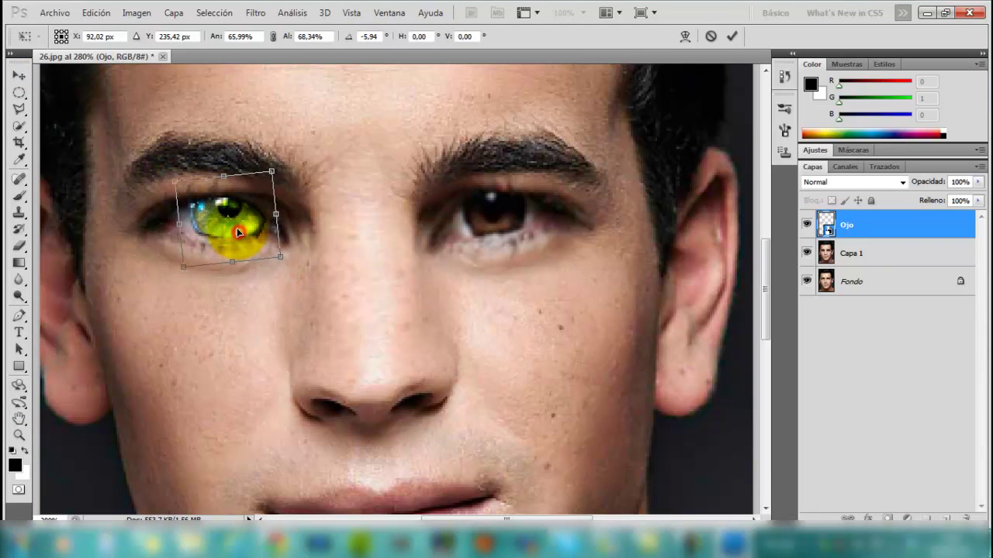
key("Return")
left_click(19, 92)
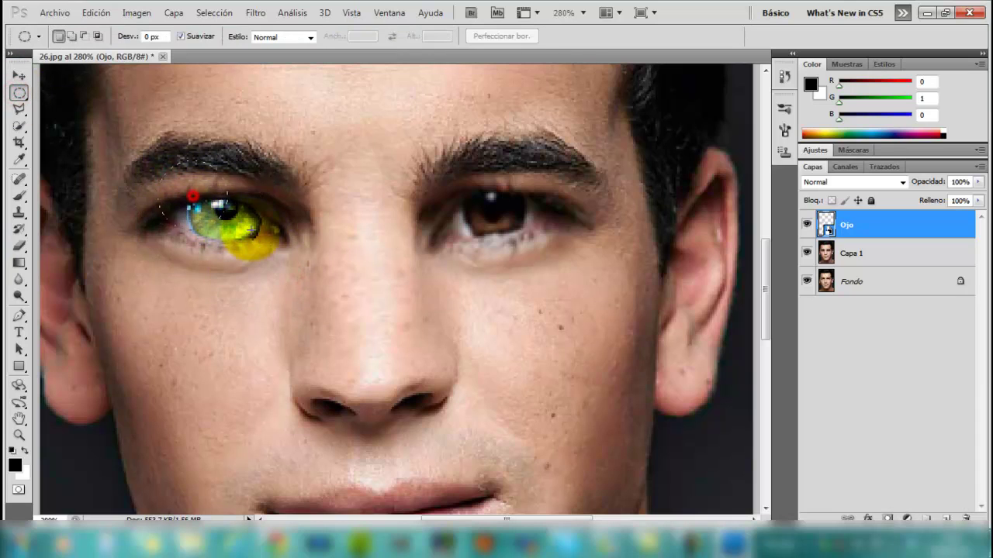
left_click_drag(193, 196, 232, 210)
key("Delete")
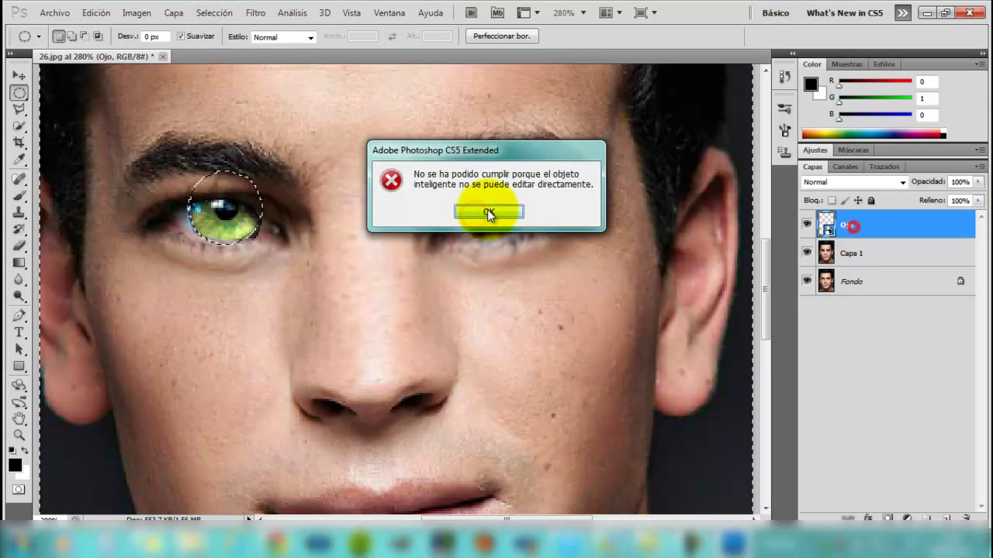
left_click(488, 211)
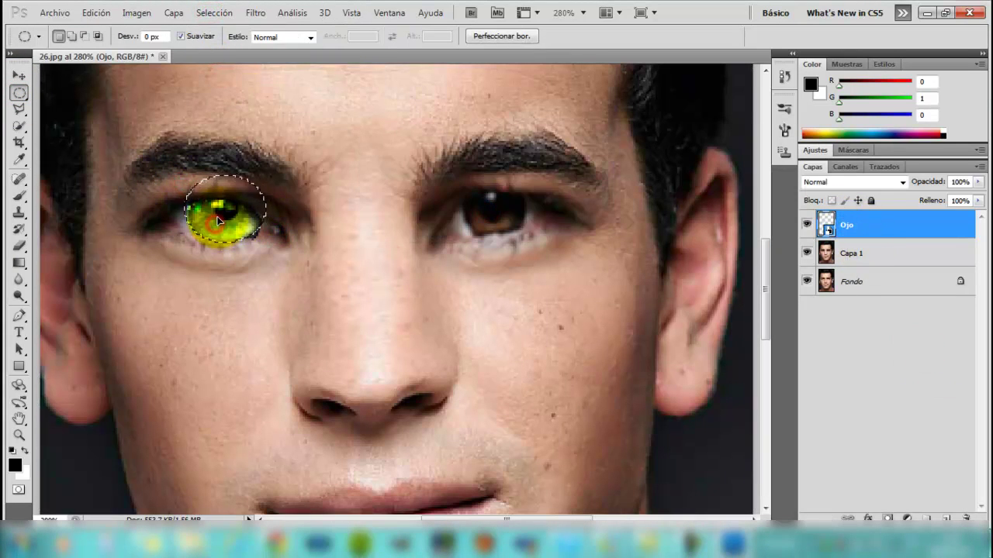
key("Delete")
left_click(492, 214)
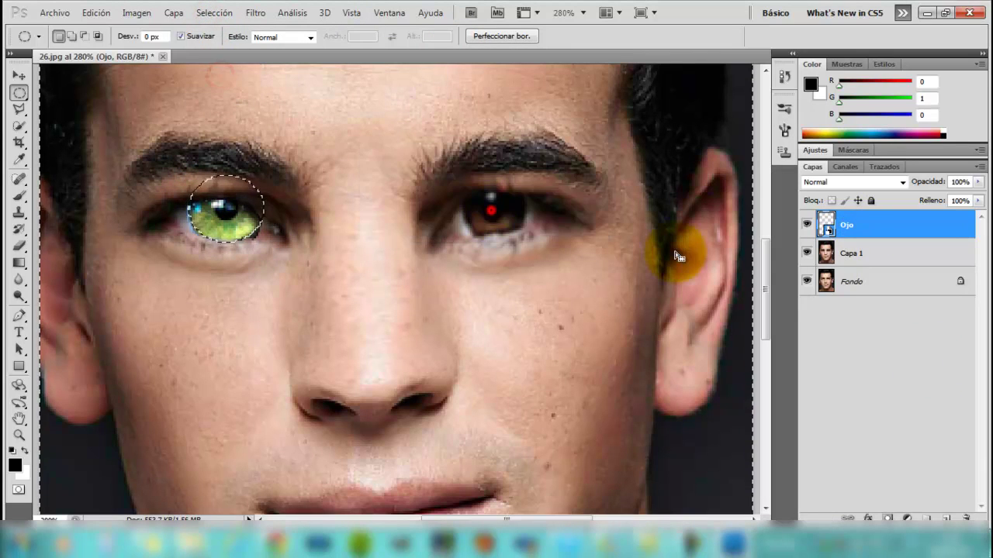
left_click(103, 159)
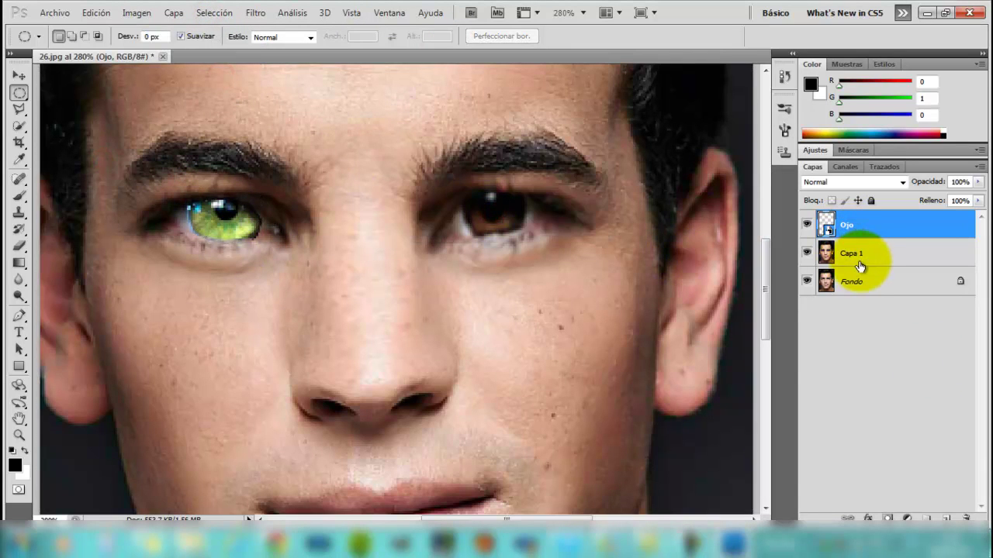
- Rasterize Ojo and trim the green eye to an oval by inverting and deleting
left_click(19, 75)
left_click(20, 93)
left_click_drag(189, 189, 256, 251)
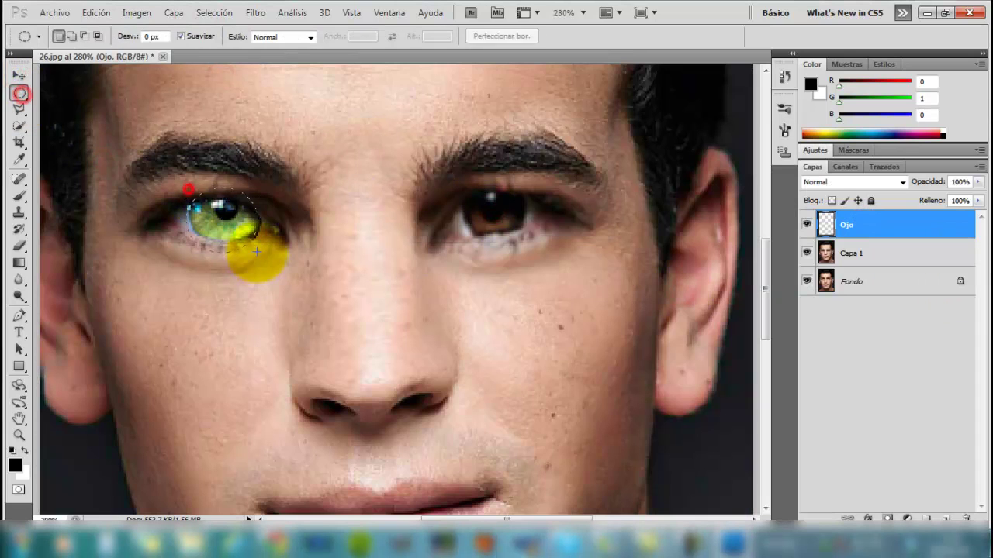
left_click(214, 13)
left_click(220, 74)
- Duplicate the Capa 1 layer as Capa 1 copia
left_click(845, 245)
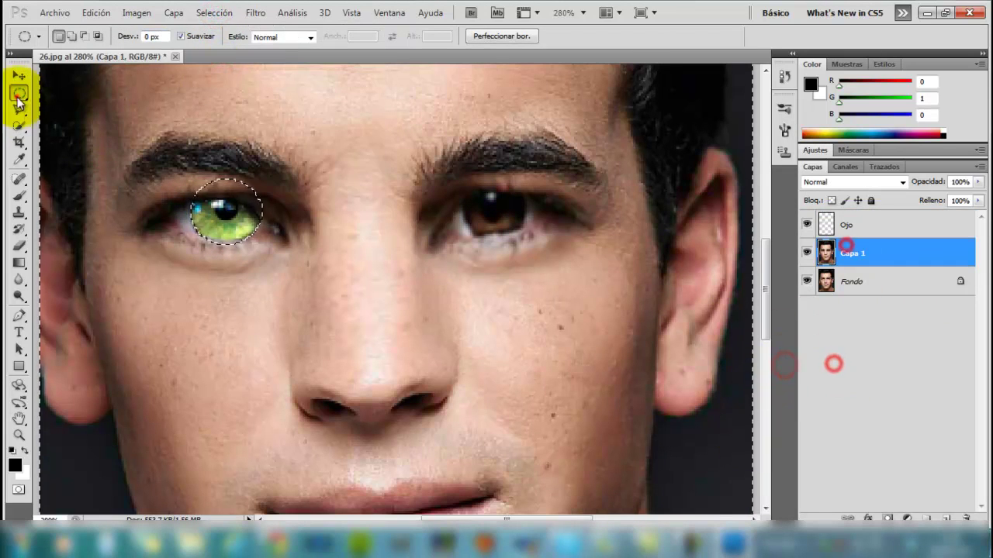
left_click(19, 435)
left_click(410, 36)
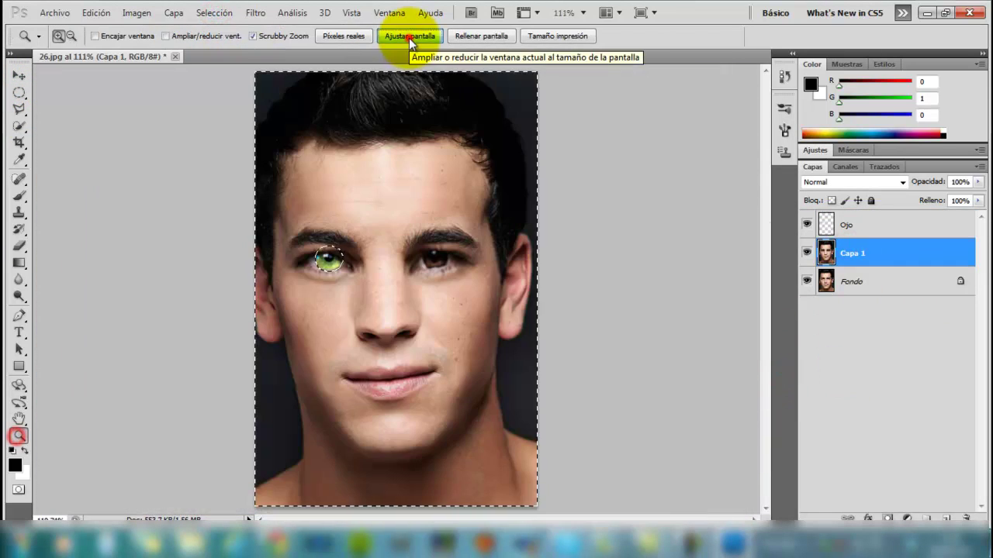
right_click(865, 253)
left_click(738, 246)
left_click(631, 162)
left_click(453, 39)
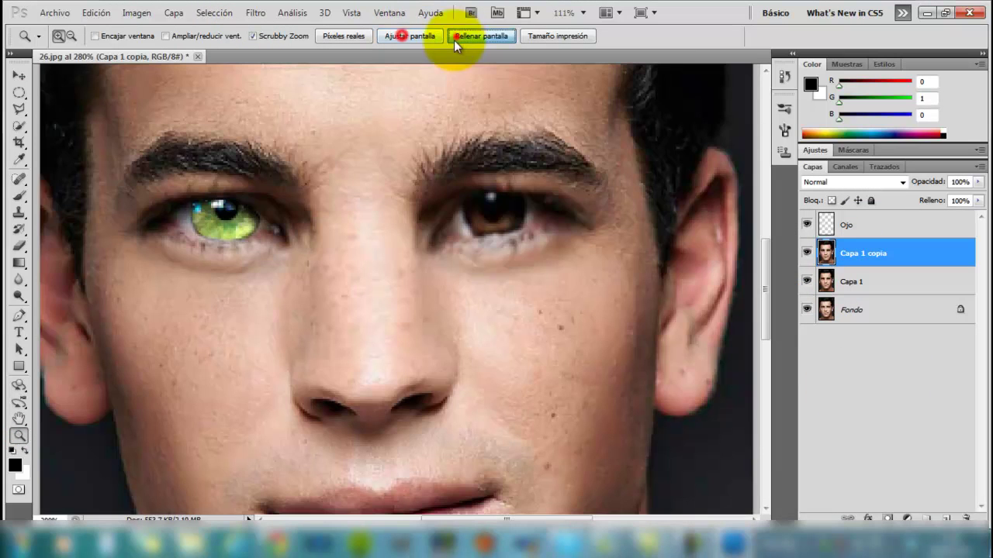
- Flip Capa 1 copia horizontally and move it onto the other eye
key("ctrl+t")
right_click(225, 242)
left_click(285, 443)
left_click_drag(245, 219, 444, 233)
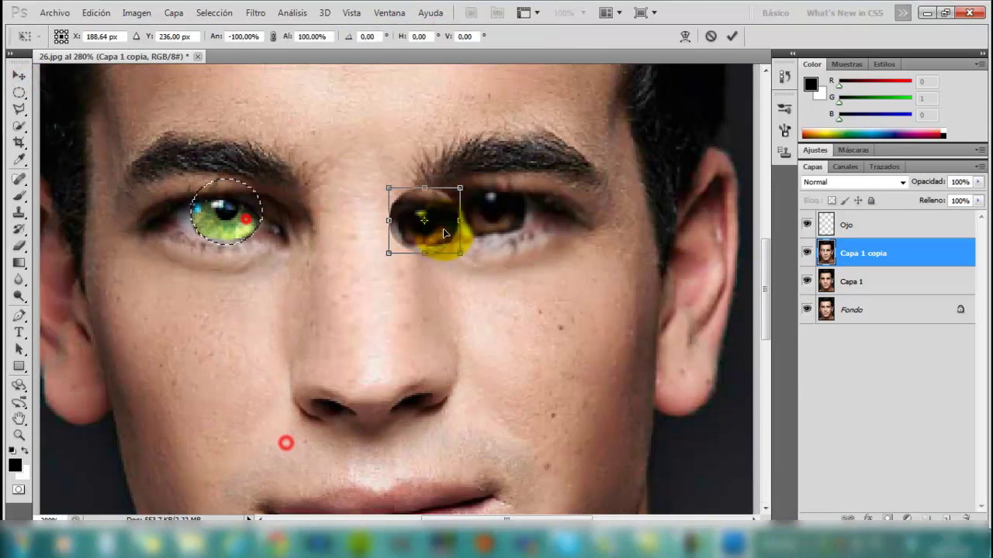
- Flip the green eye on Ojo horizontally and commit it
left_click(863, 226)
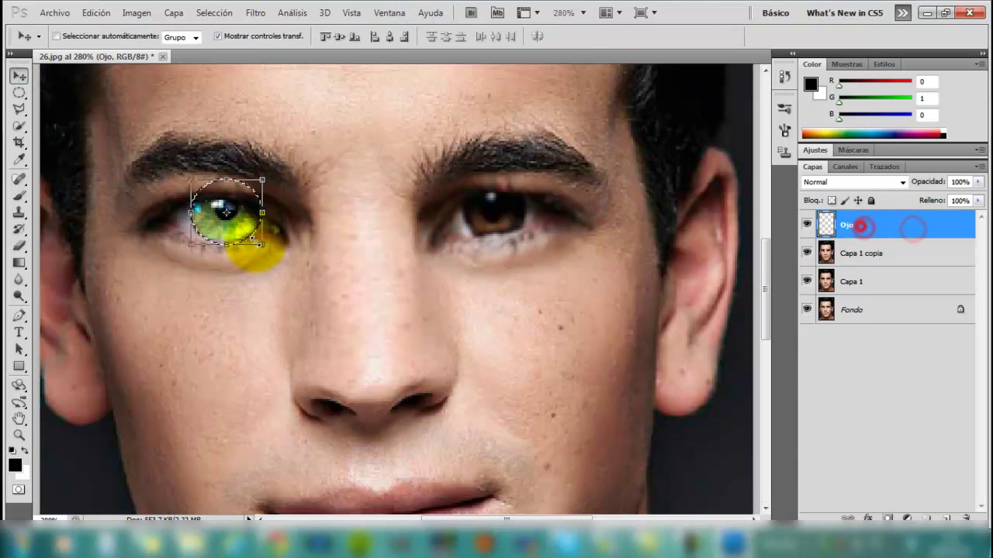
key("ctrl+t")
right_click(222, 242)
left_click(266, 442)
left_click(98, 12)
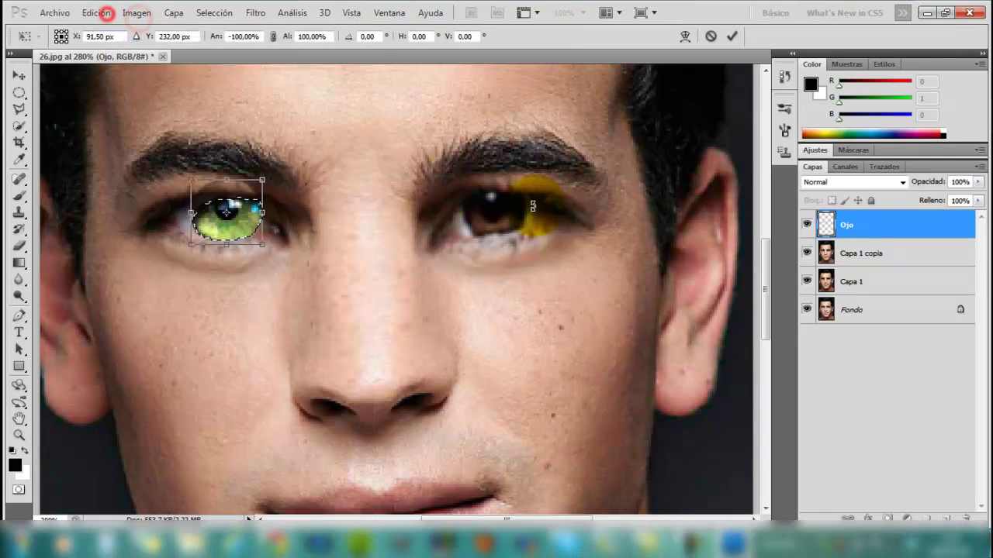
key("Return")
left_click(861, 253)
- Duplicate Ojo as Ojo copia and delete the Capa 1 copia layer
left_click(846, 225)
right_click(845, 225)
left_click(878, 369)
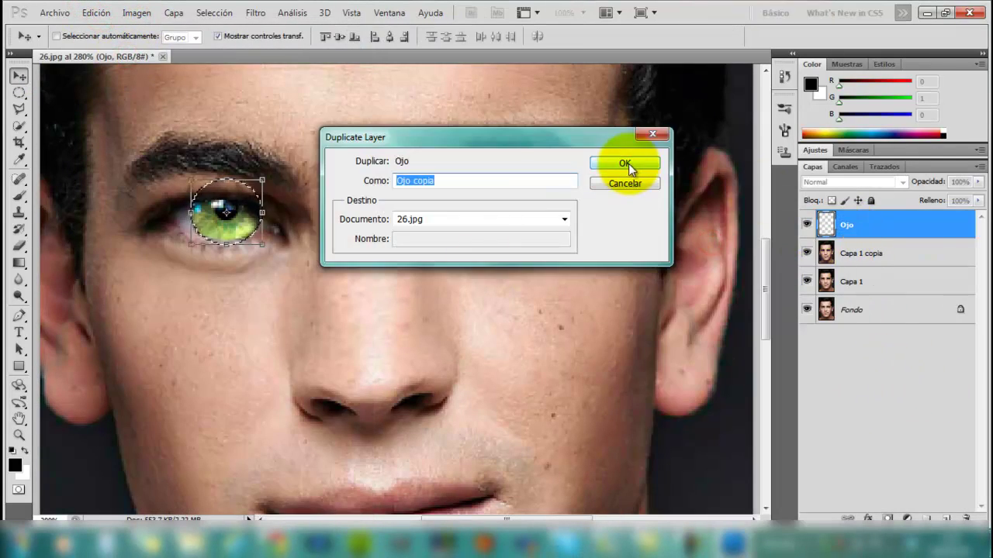
left_click(624, 163)
right_click(838, 282)
left_click(701, 251)
left_click(443, 211)
left_click(863, 377)
- Move the Ojo copia green eye across onto the right eye
left_click(853, 225)
right_click(232, 244)
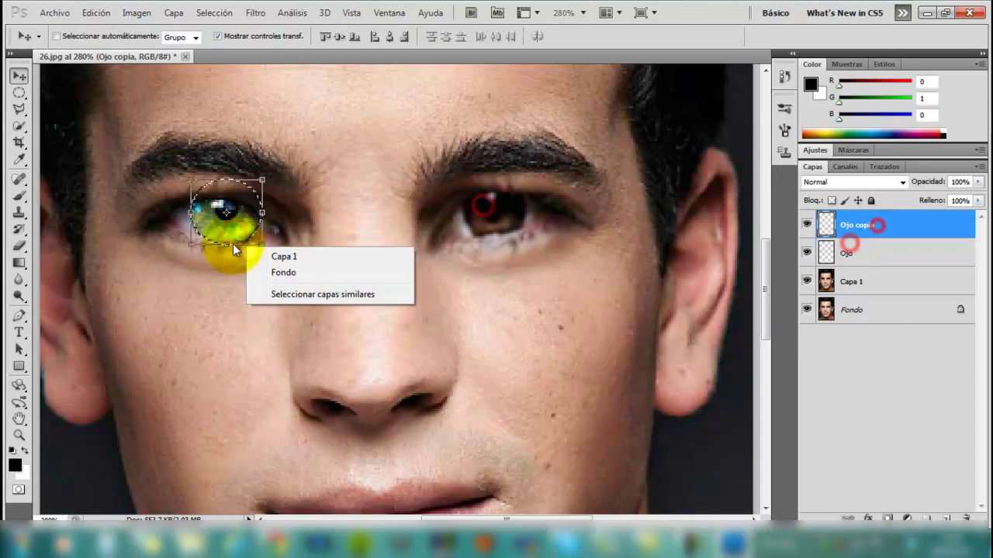
key("ctrl+t")
left_click_drag(233, 225, 515, 225)
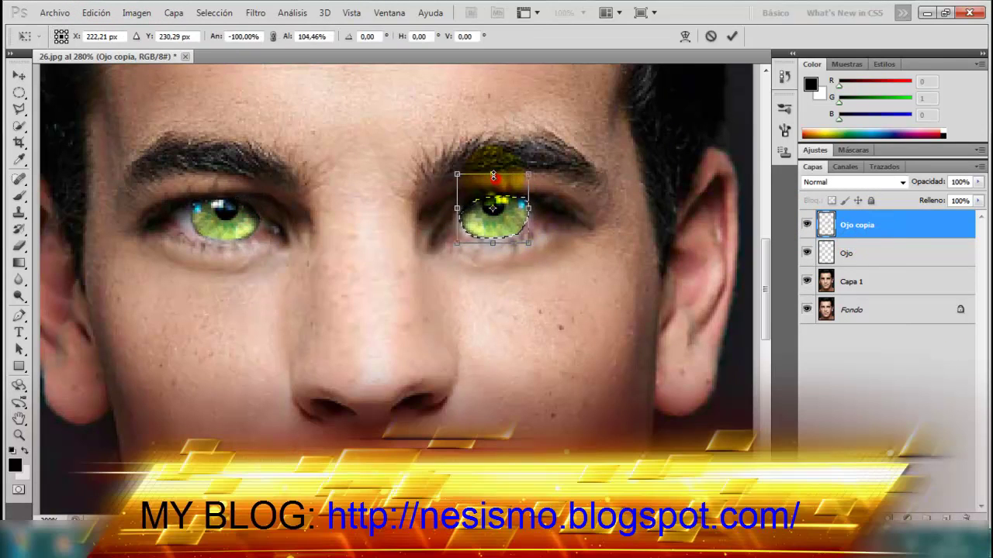
key("Return")
- Fit the portrait on screen and add a hue/saturation adjustment layer above Capa 1
left_click(853, 281)
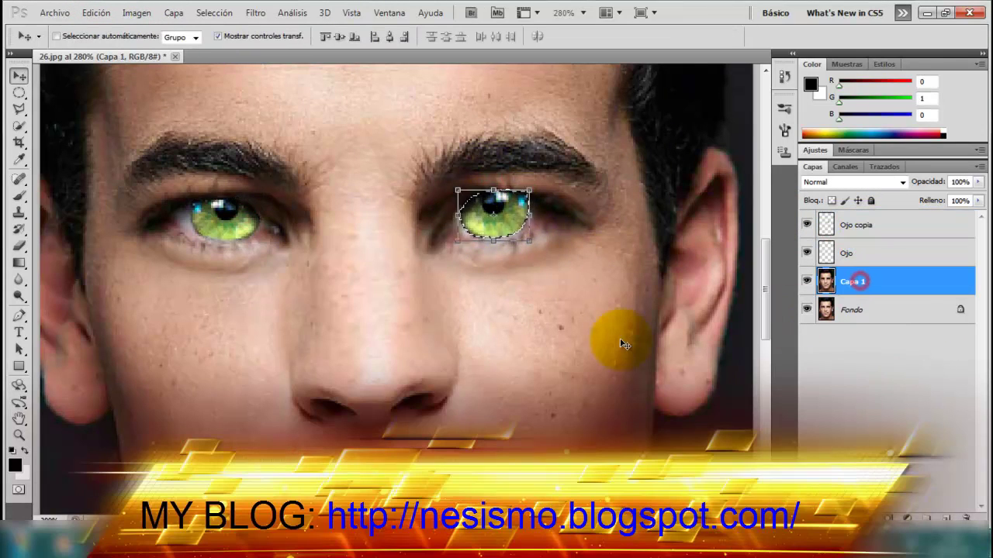
left_click(20, 435)
left_click(401, 37)
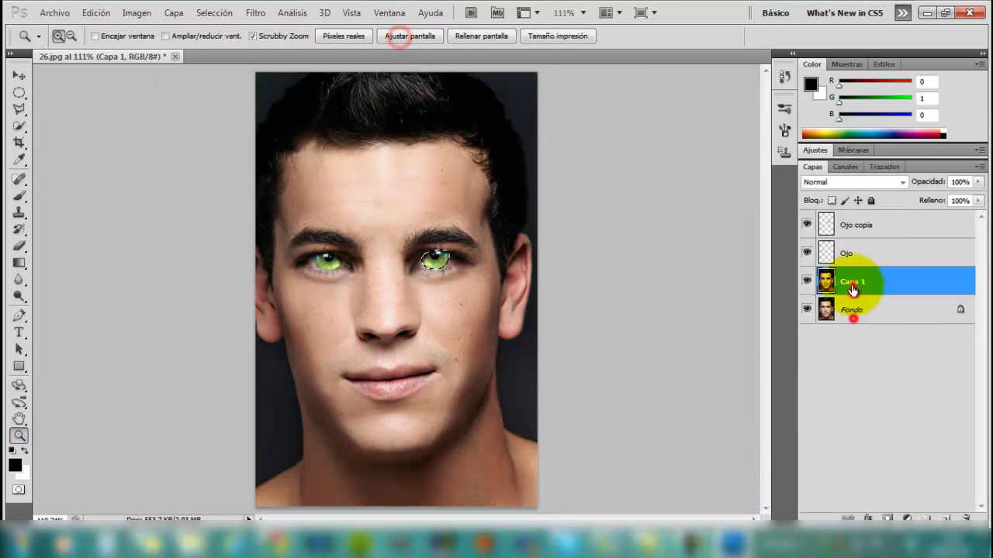
left_click(908, 517)
- Add a Hue/Saturation adjustment layer with Hue at +180, turning the skin blue
left_click(862, 355)
left_click(809, 409)
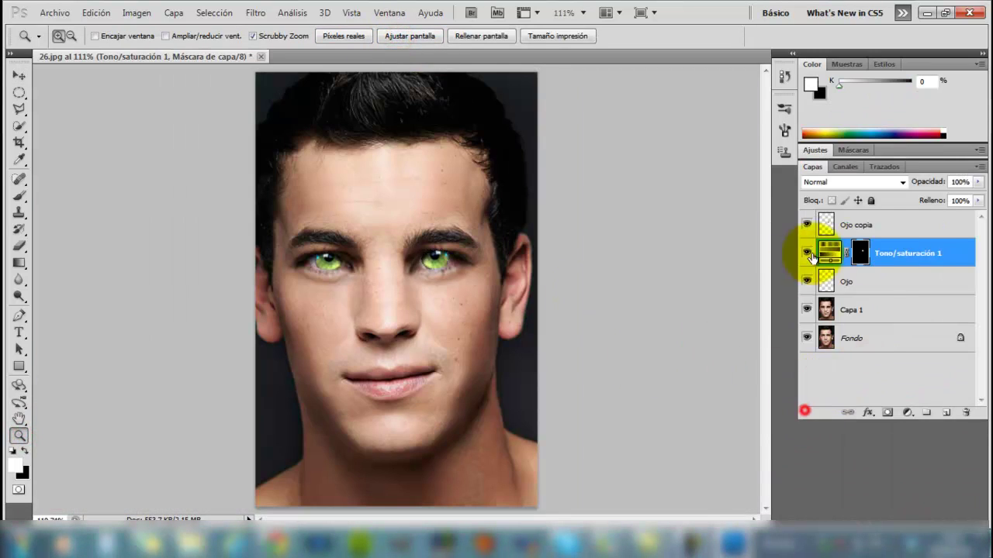
key("ctrl+z")
left_click(907, 413)
left_click(842, 362)
left_click_drag(877, 231, 944, 230)
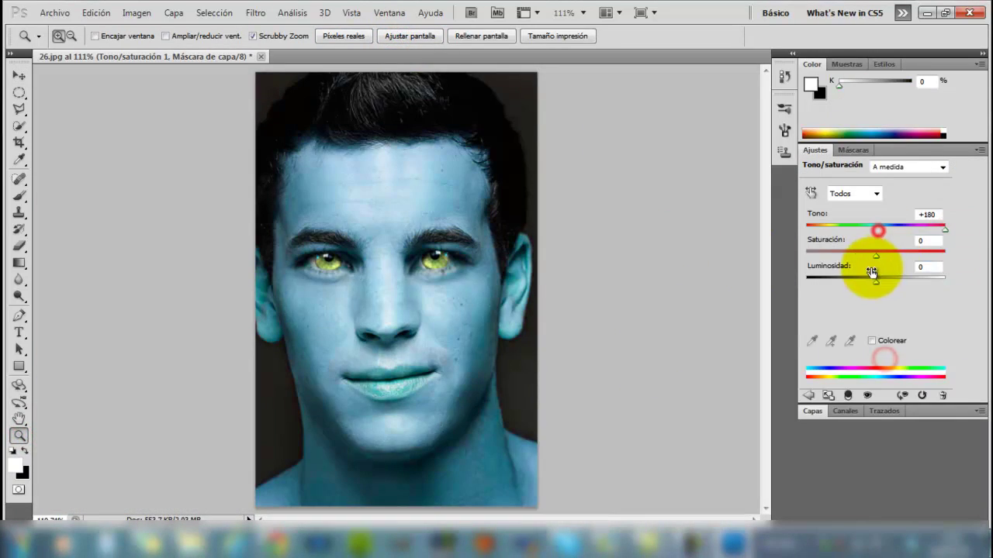
left_click(813, 411)
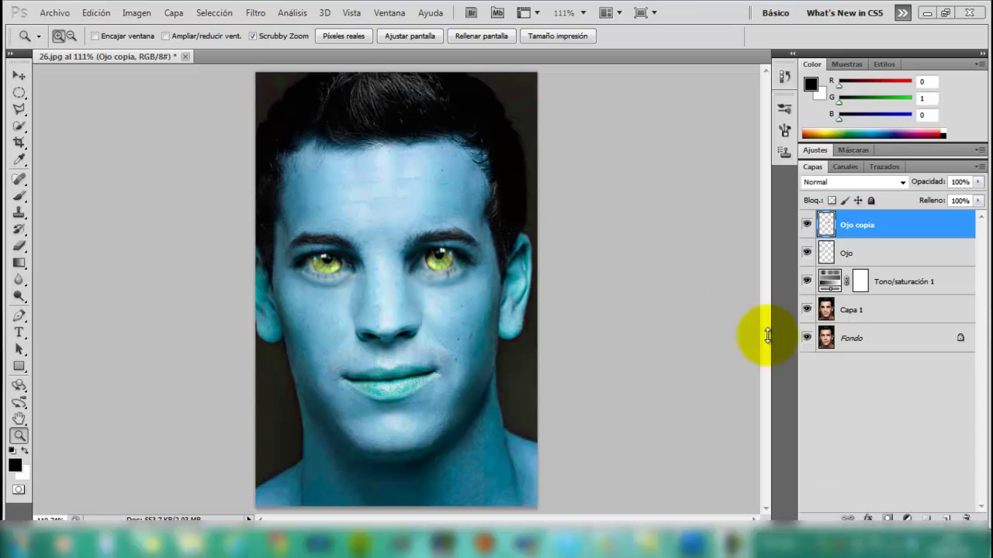
- Open lineas 2.png, then scale and place the tribal image on the forehead
key("ctrl+o")
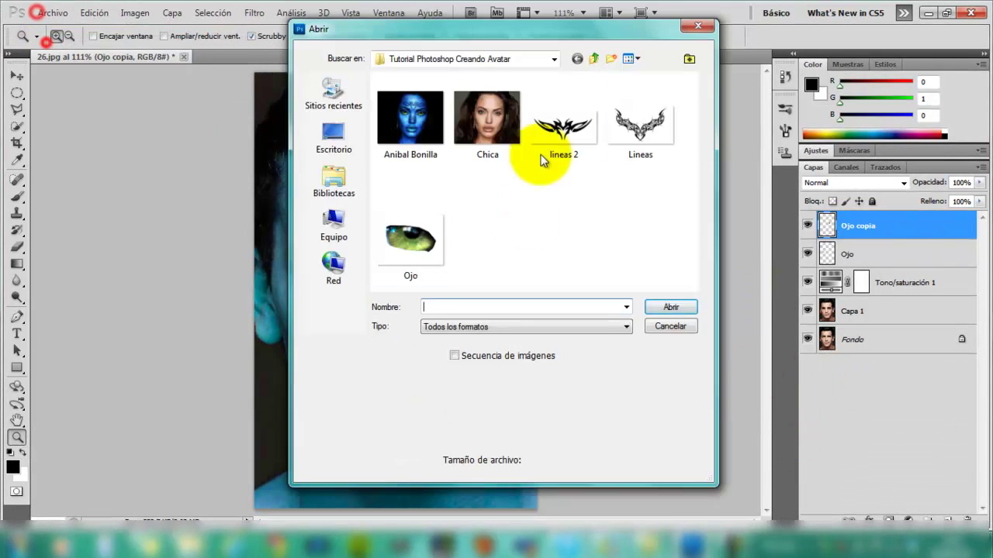
double_click(542, 137)
key("v")
mouse_move(396, 291)
left_mouse_down()
mouse_move(233, 210)
mouse_move(311, 210)
left_mouse_up()
mouse_move(431, 184)
left_mouse_down()
mouse_move(404, 213)
mouse_move(422, 217)
left_mouse_up()
key("Return")
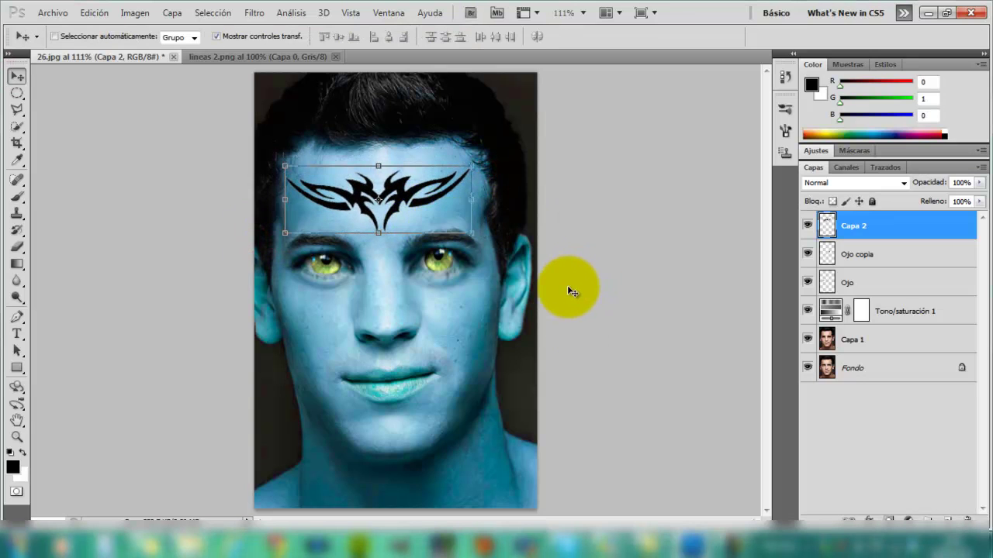
- Duplicate the tattoo, Gaussian-blur it, merge the layers, and set a faint blend mode
key("ctrl+j")
key("alt+bracketleft")
left_click(254, 12)
mouse_move(275, 159)
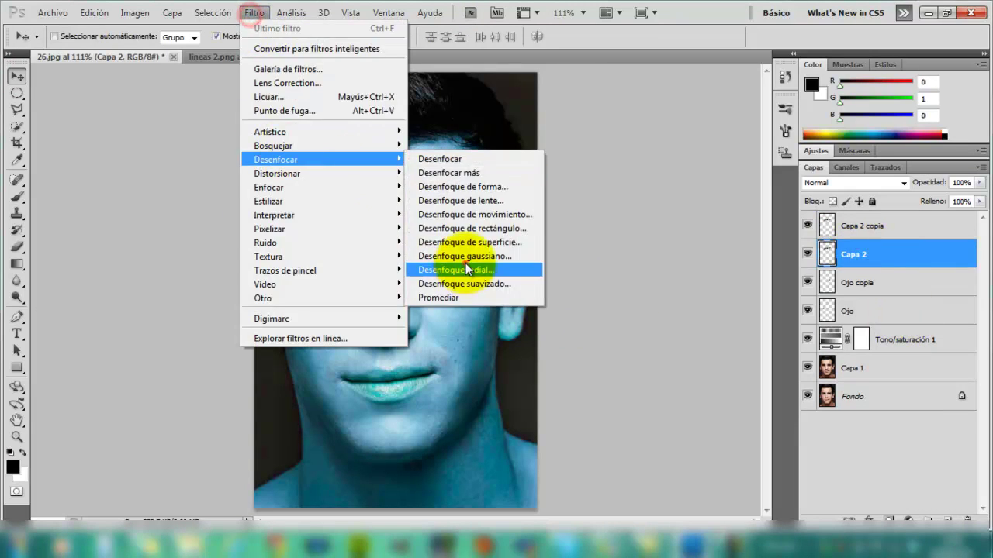
left_click(465, 257)
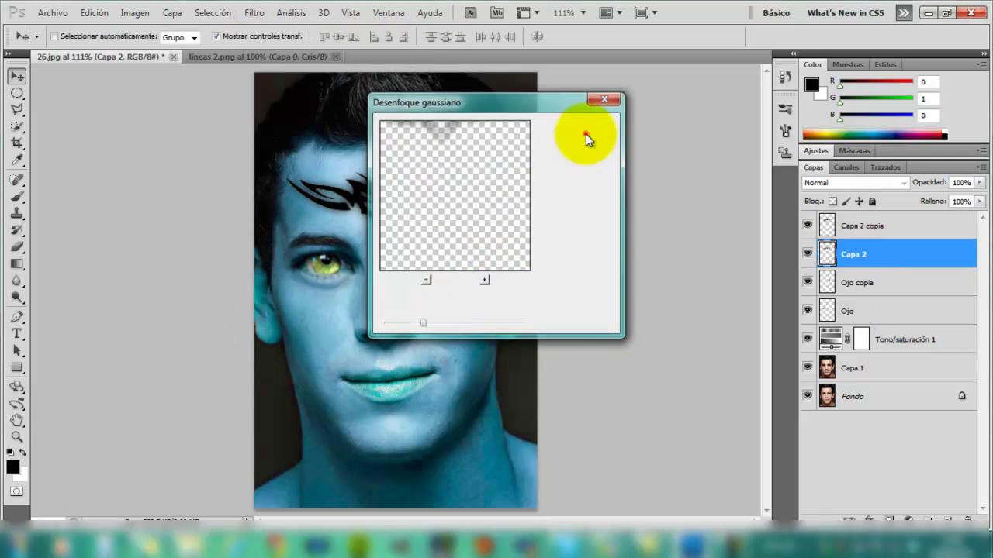
left_click(578, 127)
left_click(891, 226, "shift")
key("ctrl+e")
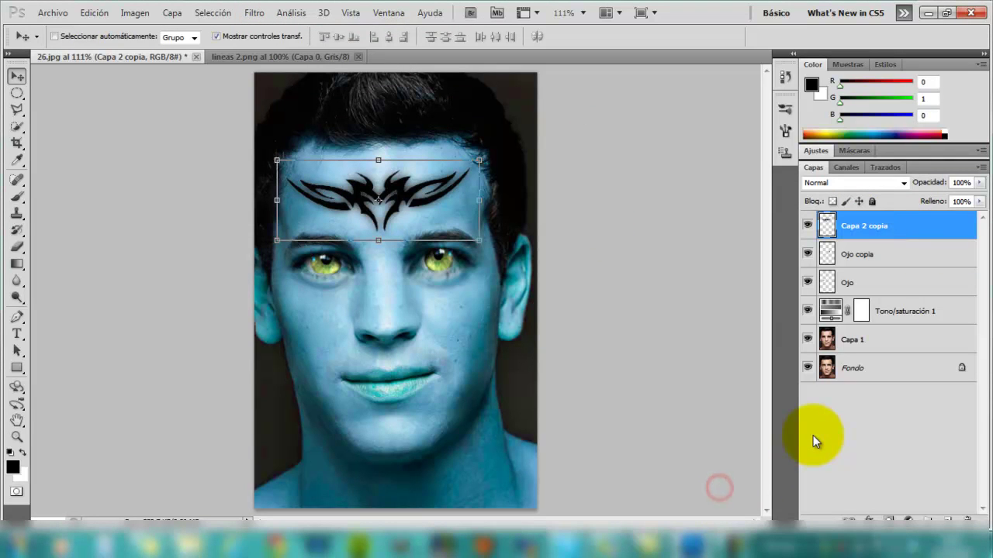
left_click(904, 183)
left_click(890, 397)
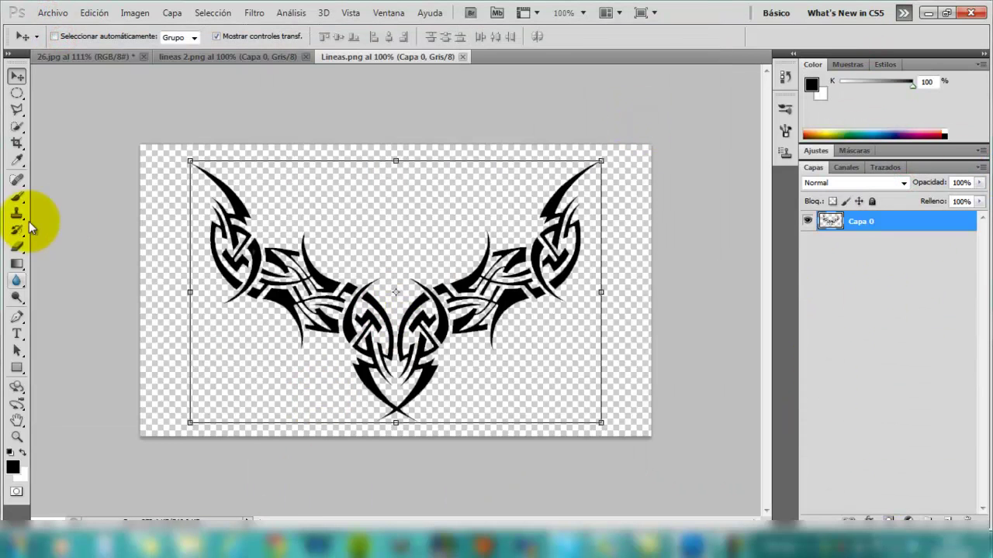
- Place the tribal design's left horn on the right cheek, then close lineas 2.png
left_click_drag(17, 246, 67, 271)
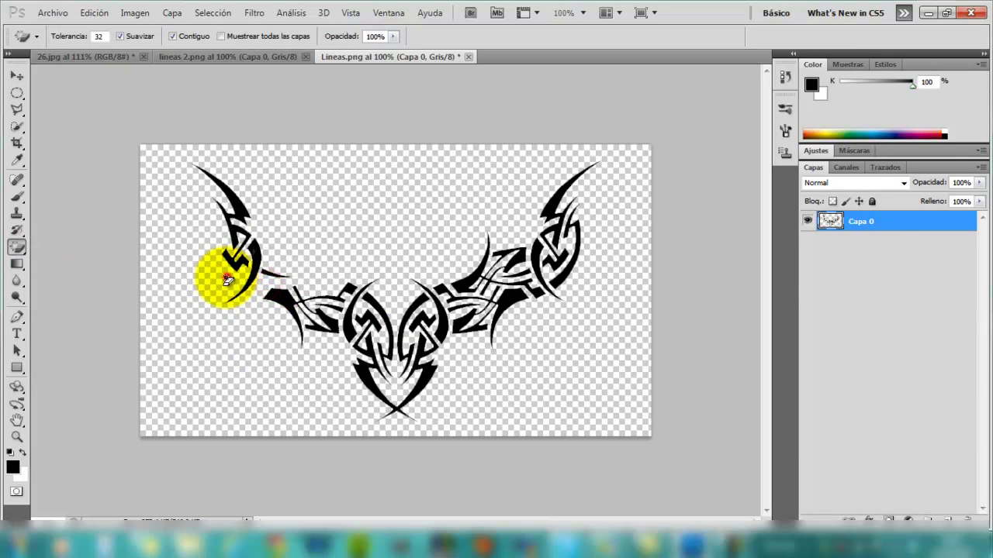
left_click(17, 92)
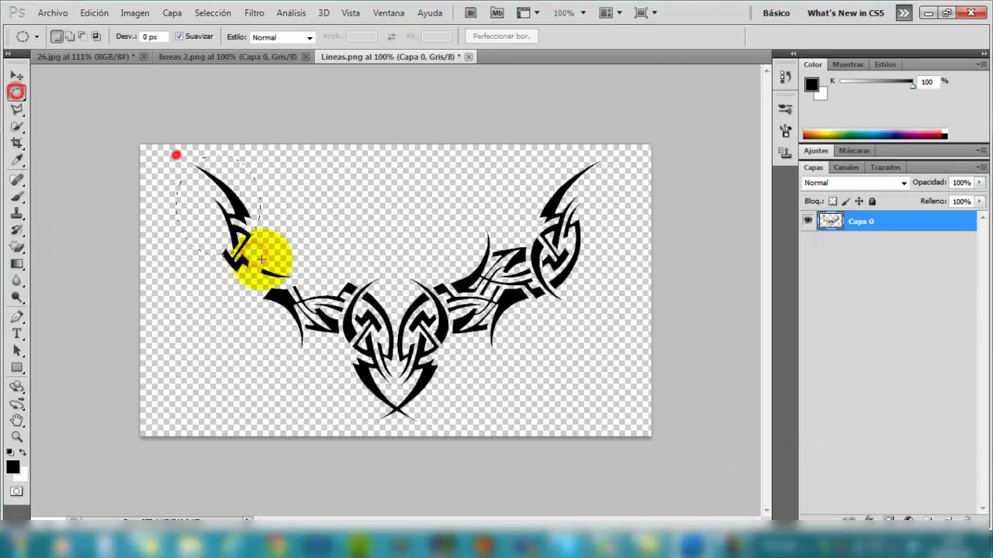
left_click_drag(176, 154, 267, 284)
key("v")
mouse_move(173, 159)
left_mouse_down()
mouse_move(88, 59)
mouse_move(466, 342)
left_mouse_up()
left_click_drag(515, 388, 481, 366)
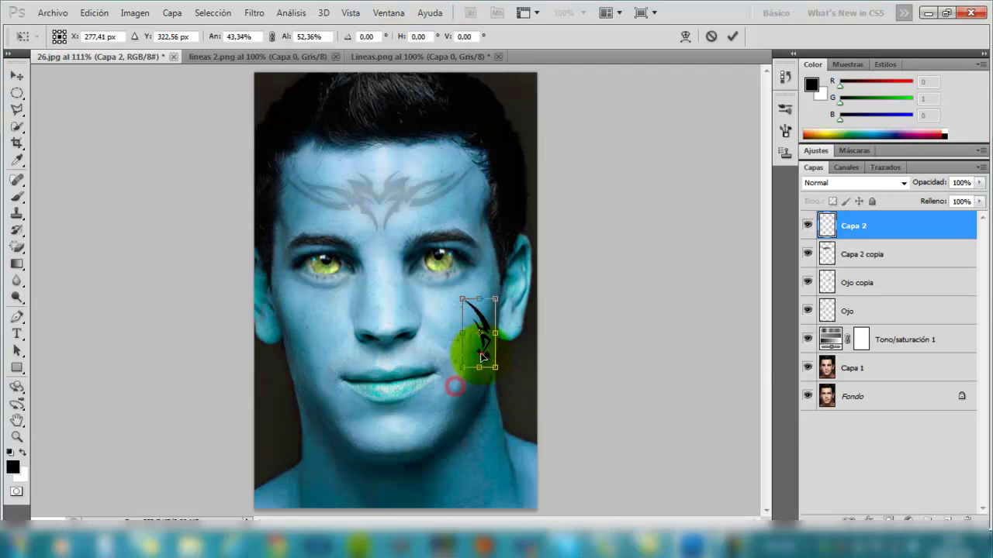
key("Return")
left_click(335, 57)
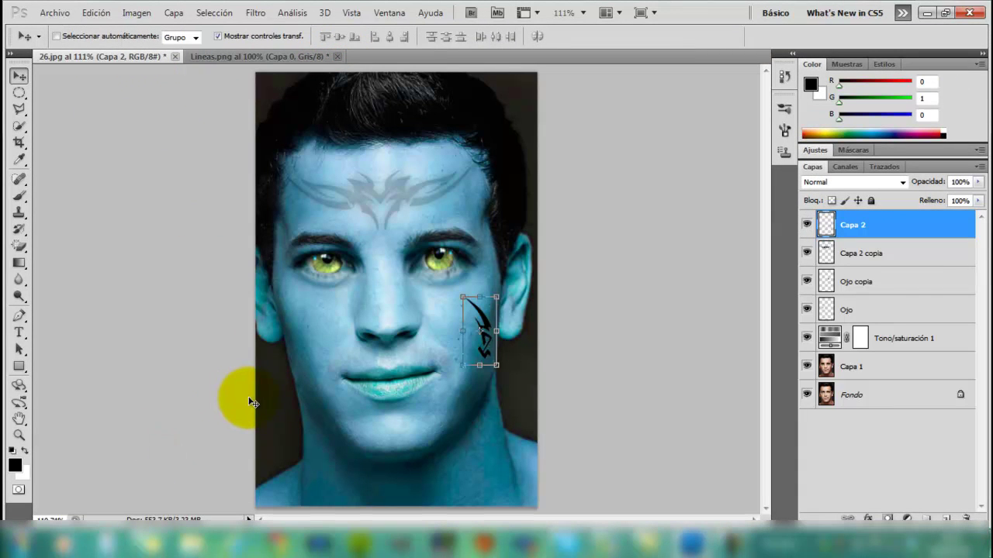
- Zoom in on the face, then duplicate the cheek tattoo and merge the two layers
left_click(20, 435)
left_click(456, 36)
key("ctrl+j")
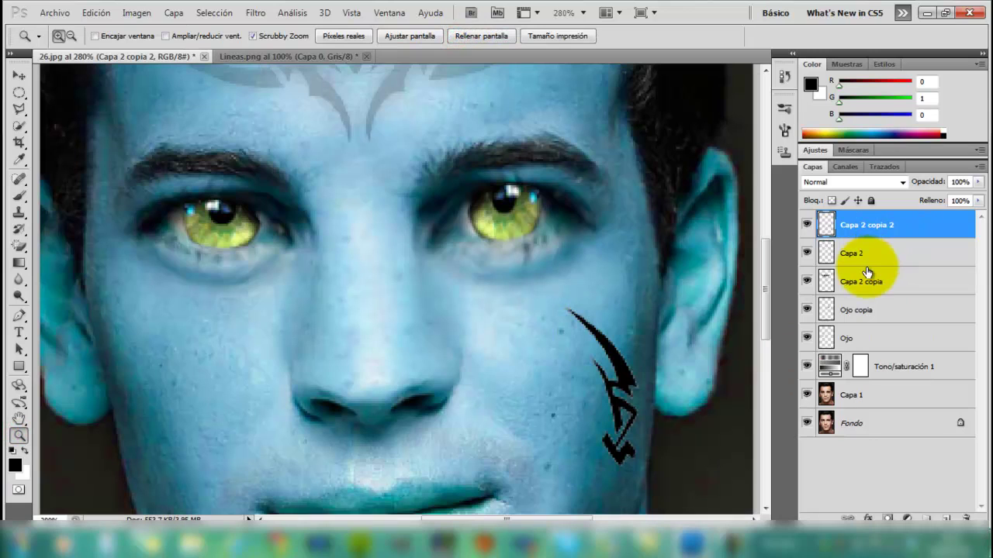
left_click(867, 263, "ctrl")
right_click(884, 253)
left_click(713, 471)
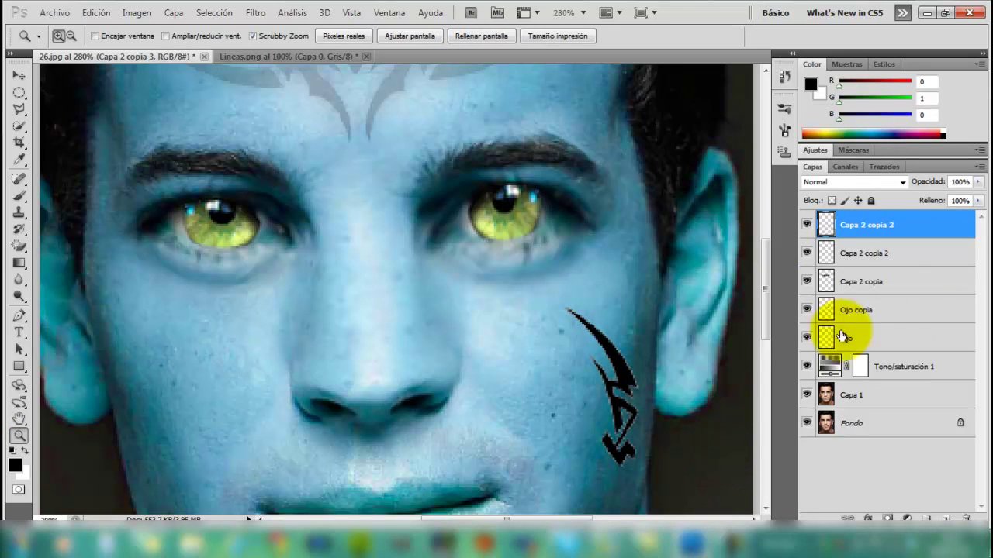
- Blur the tattoo copy 5.3 px, merge it with the sharp layer, and fade it to Multiplicar 25%
left_click(868, 253)
left_click(257, 14)
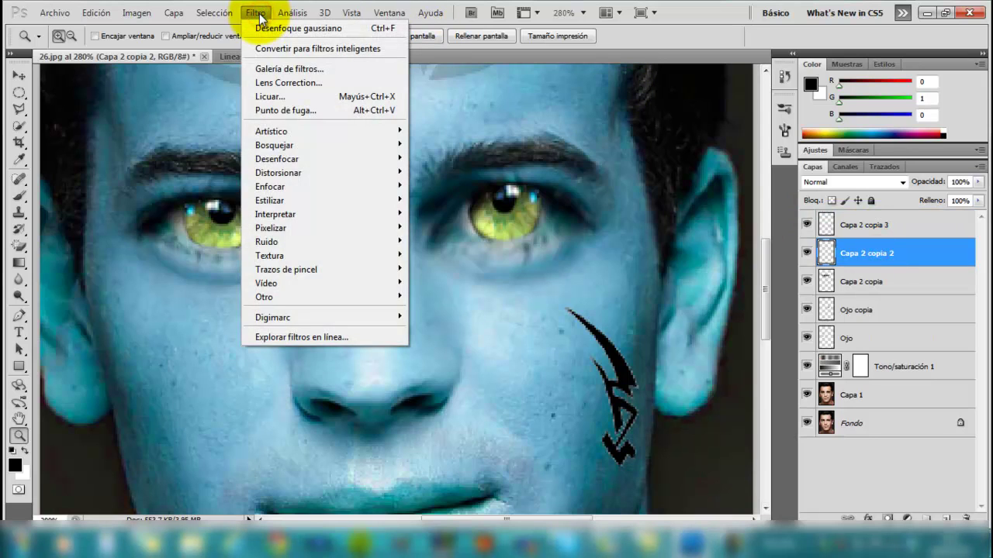
left_click(492, 254)
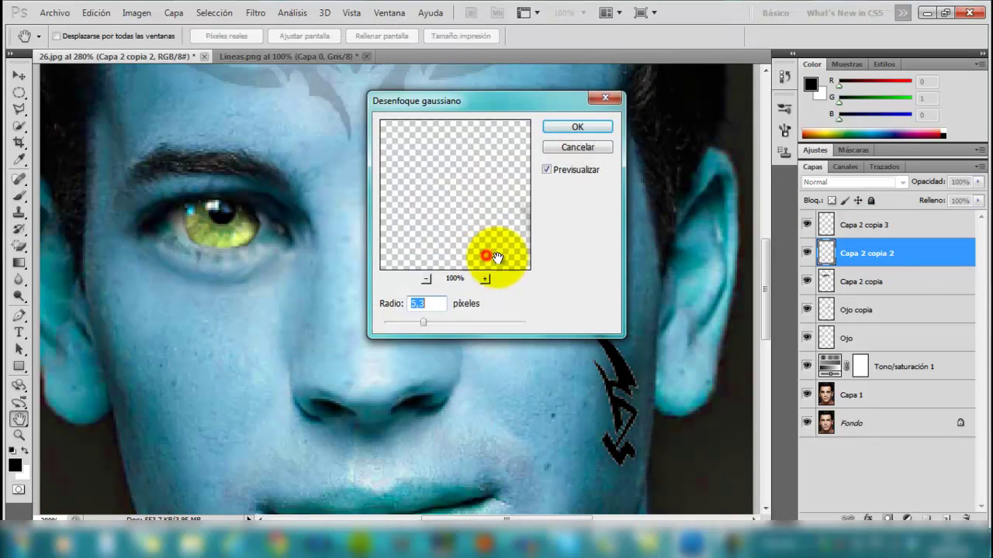
left_click(577, 129)
left_click(884, 222, "ctrl")
right_click(884, 223)
left_click(721, 482)
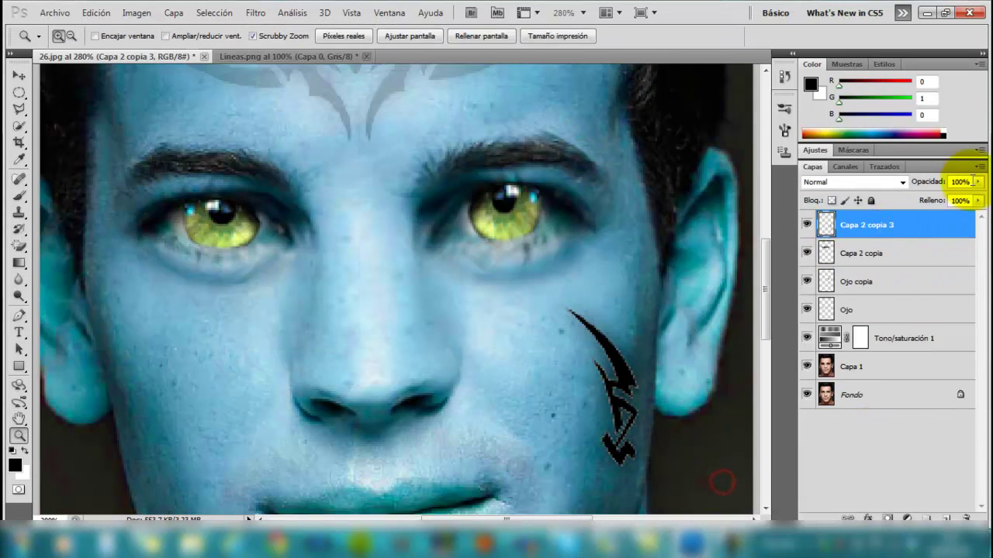
left_click(961, 181)
type("25")
left_click(904, 449)
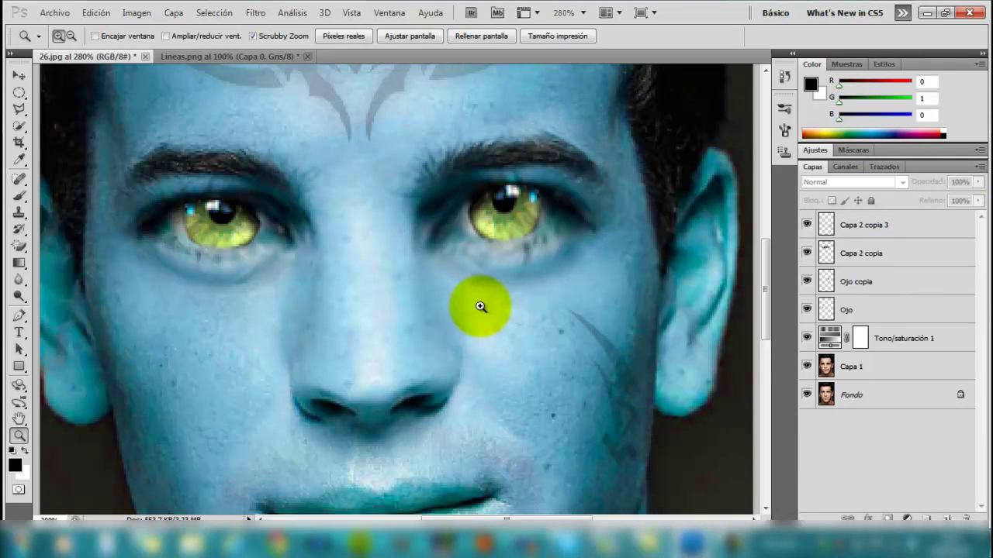
left_click(853, 227)
- Duplicate the tattoo, flip it horizontally onto the left cheek, then undo the misplaced copy
key("ctrl+j")
key("v")
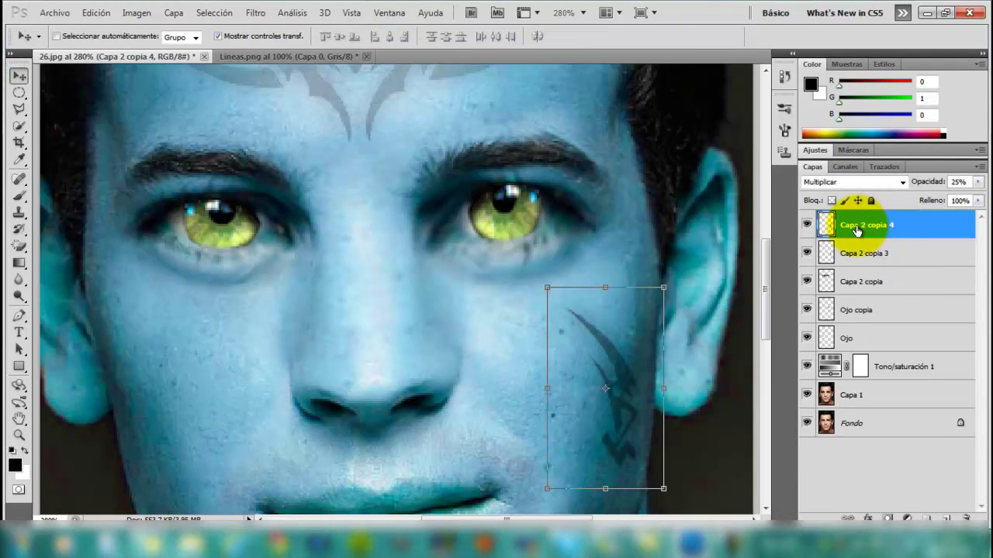
right_click(587, 292)
left_click(554, 299)
key("ctrl+t")
right_click(617, 277)
left_click(668, 490)
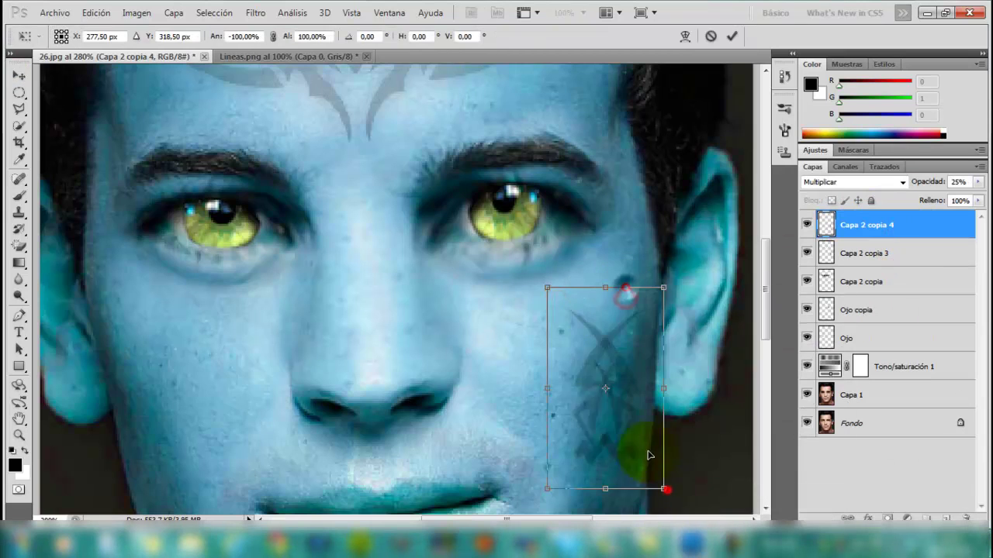
left_click_drag(587, 415, 150, 433)
left_click(96, 12)
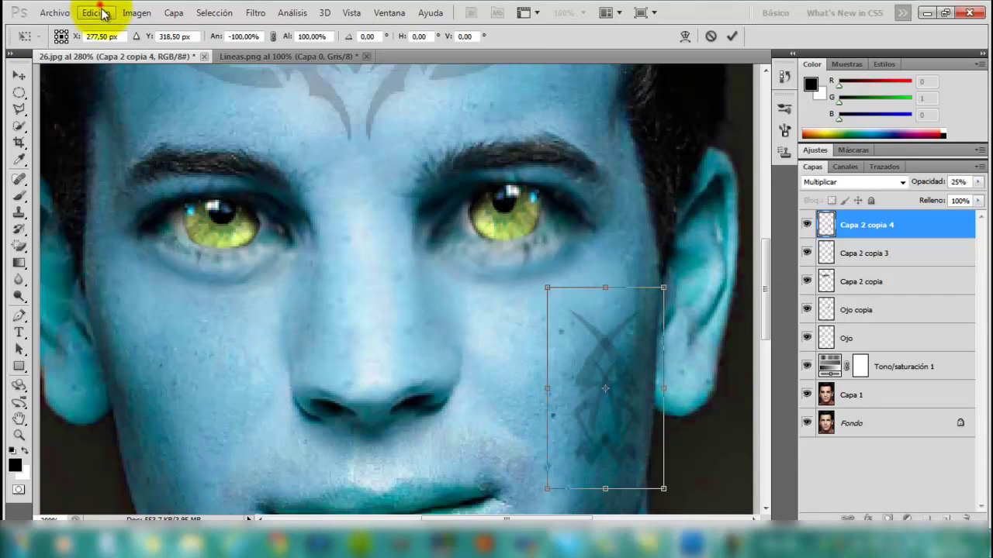
key("ctrl+alt+z")
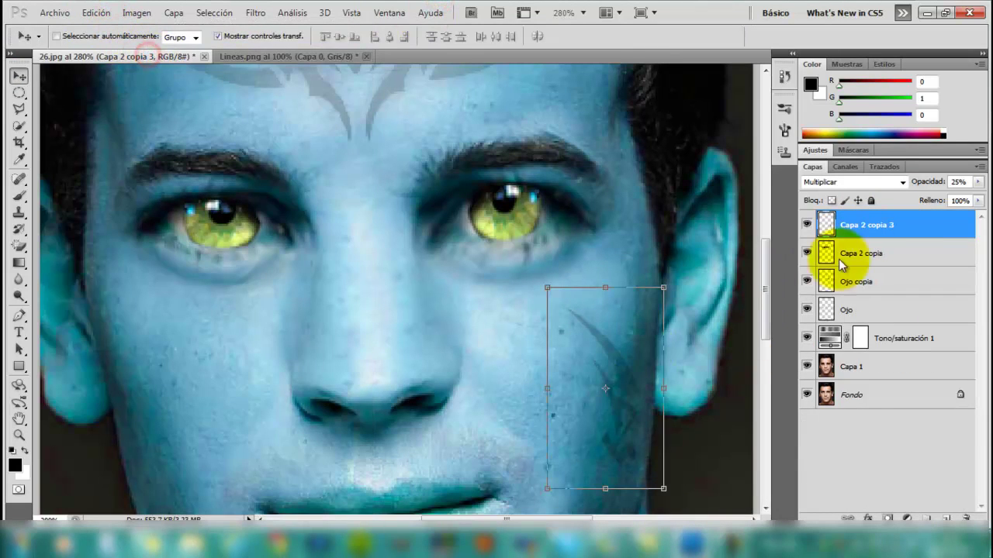
- Shift the tattoo copy leftward, merge the tattoo layers and reposition it on the cheek
left_click_drag(617, 384, 556, 403)
left_click(853, 253, "shift")
key("ctrl+e")
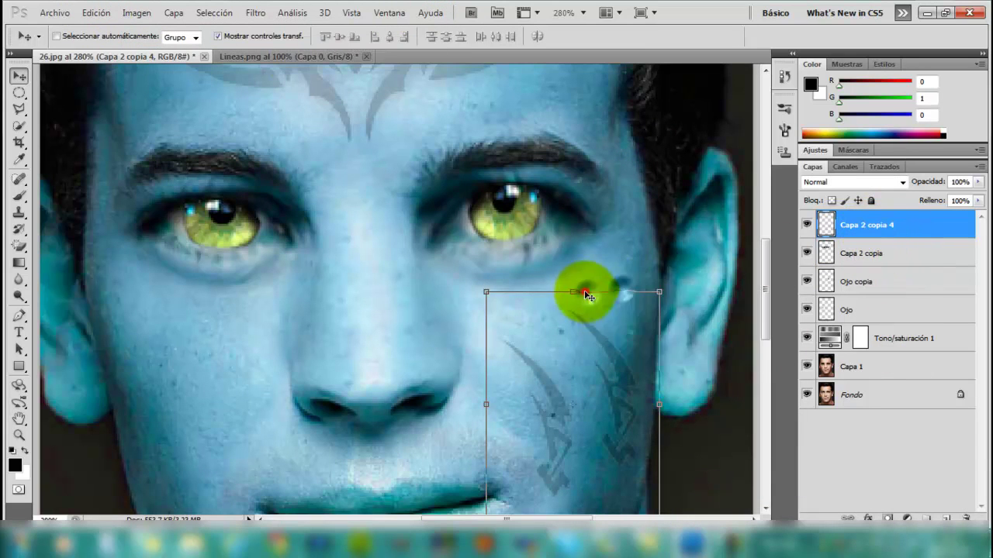
left_click_drag(621, 289, 603, 428)
left_click(96, 13)
key("Escape")
key("Return")
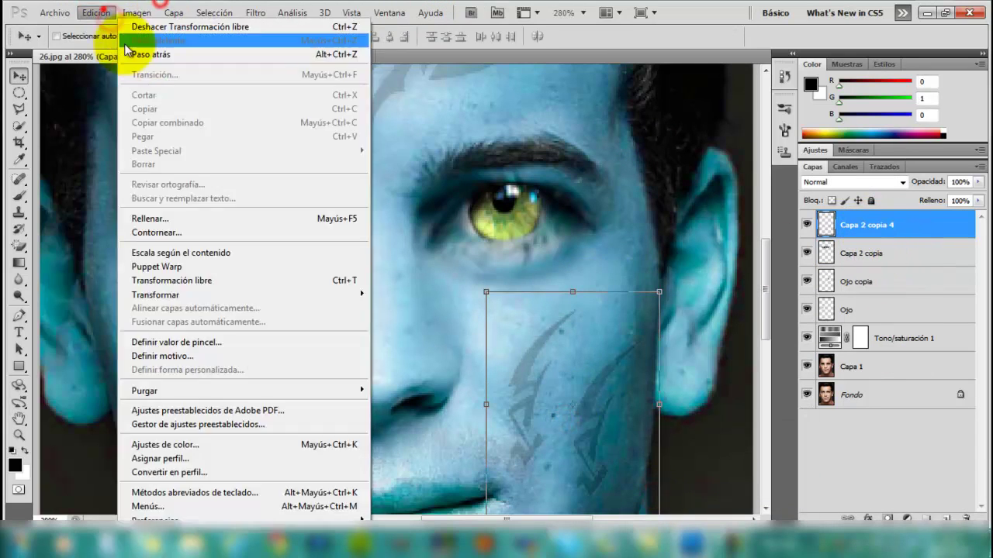
- Duplicate Capa 2 copia 4, mirror it horizontally and move it onto the left cheek
left_click(96, 13)
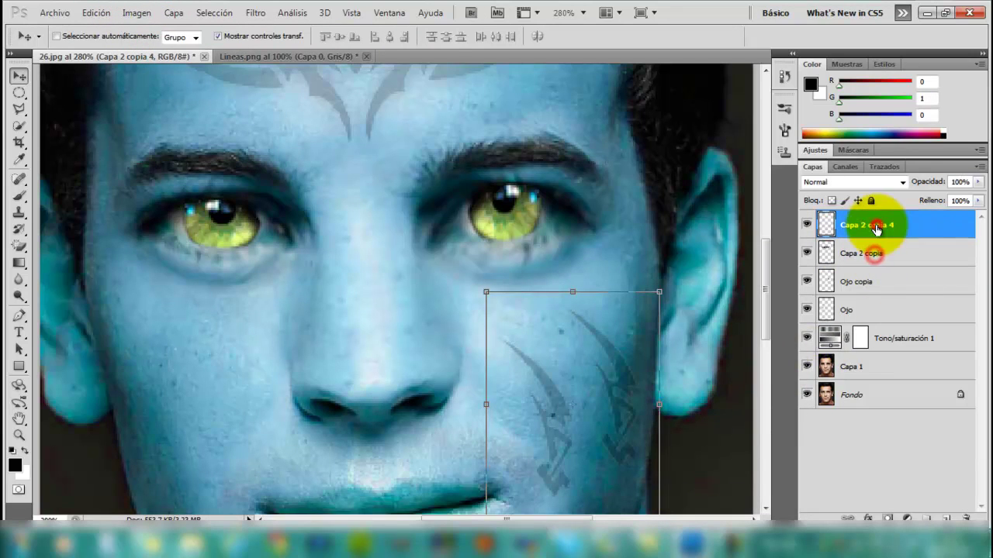
key("ctrl+j")
left_click(597, 290)
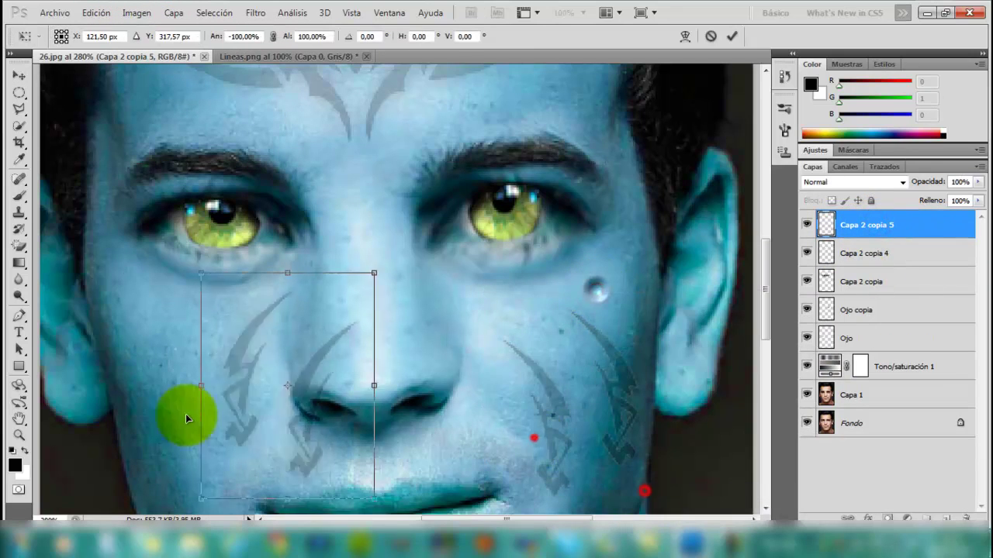
left_click_drag(596, 290, 152, 445)
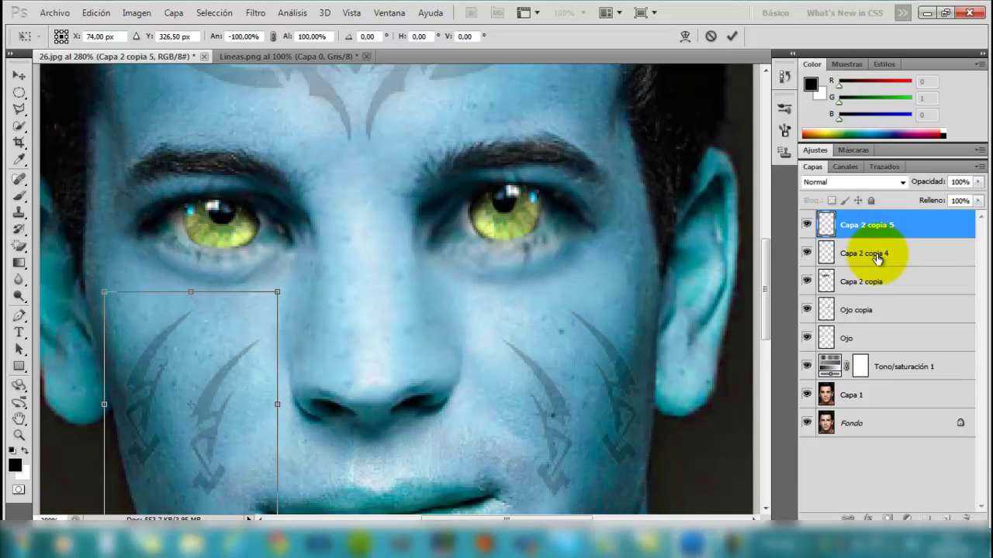
- Confirm the mirrored cheek tattoo, fit the photo, and switch to the Lineas.png document
key("Return")
key("z")
left_click(409, 35)
left_click(283, 56)
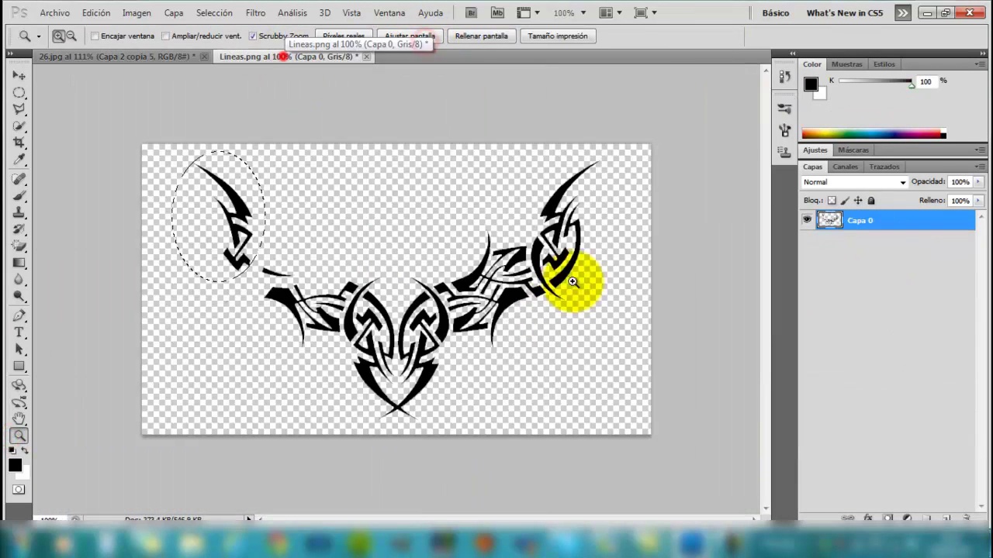
- Magic-erase the wing pieces from the tribal design in Lineas.png
left_click(20, 245)
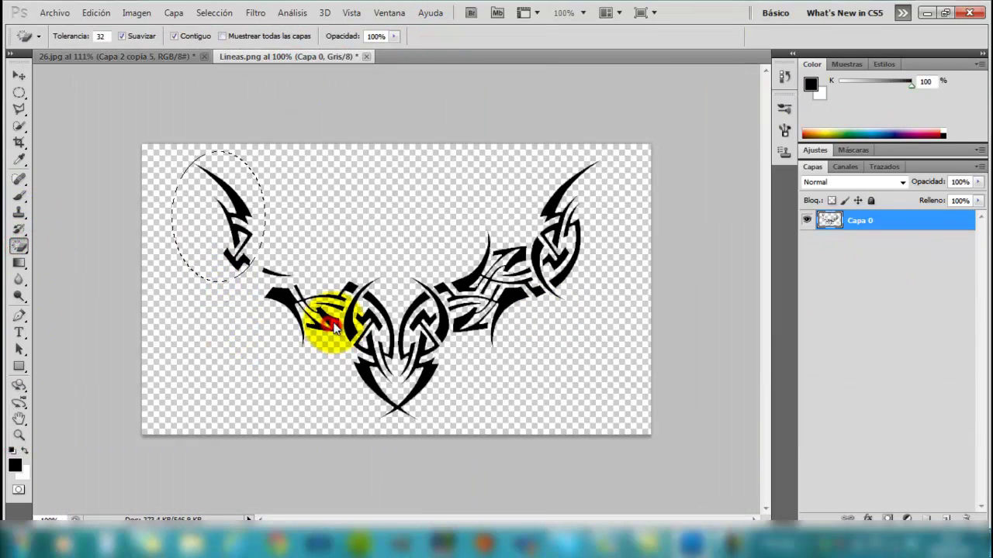
left_click(334, 325)
left_click(283, 306)
left_click(214, 13)
left_click(225, 40)
left_click(465, 289)
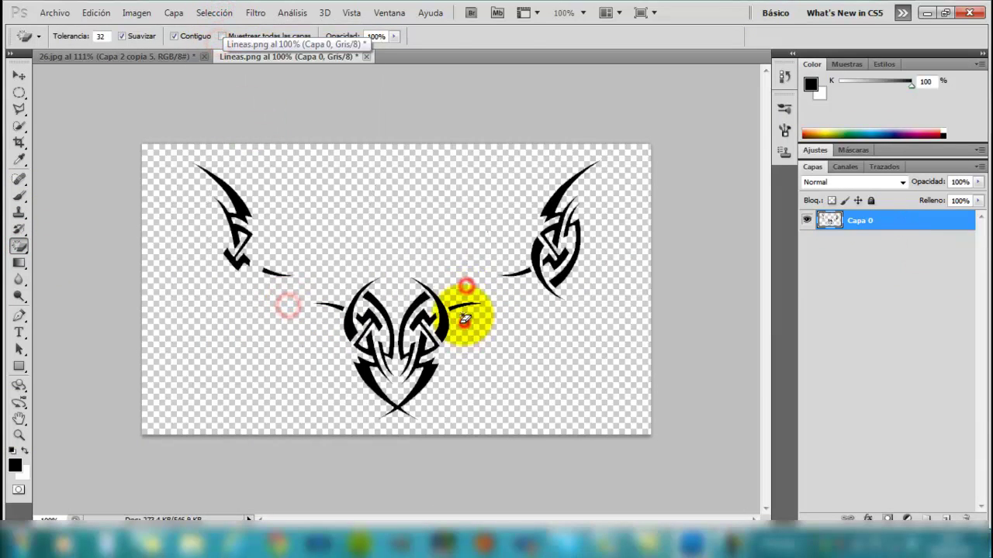
- Select the heart-shaped centre with a rectangular marquee and move it into the face photo
left_click(20, 93)
left_click(17, 74)
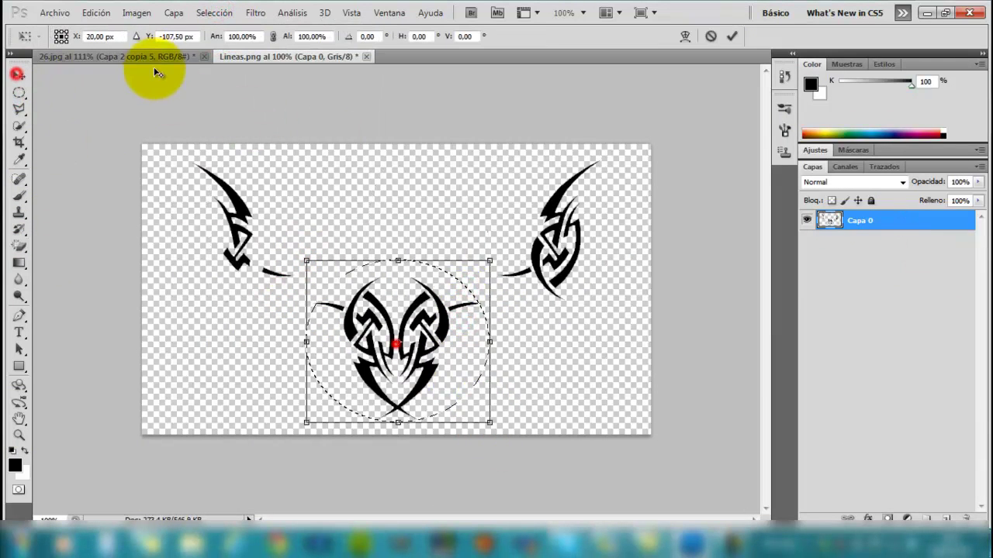
left_click_drag(395, 341, 394, 340)
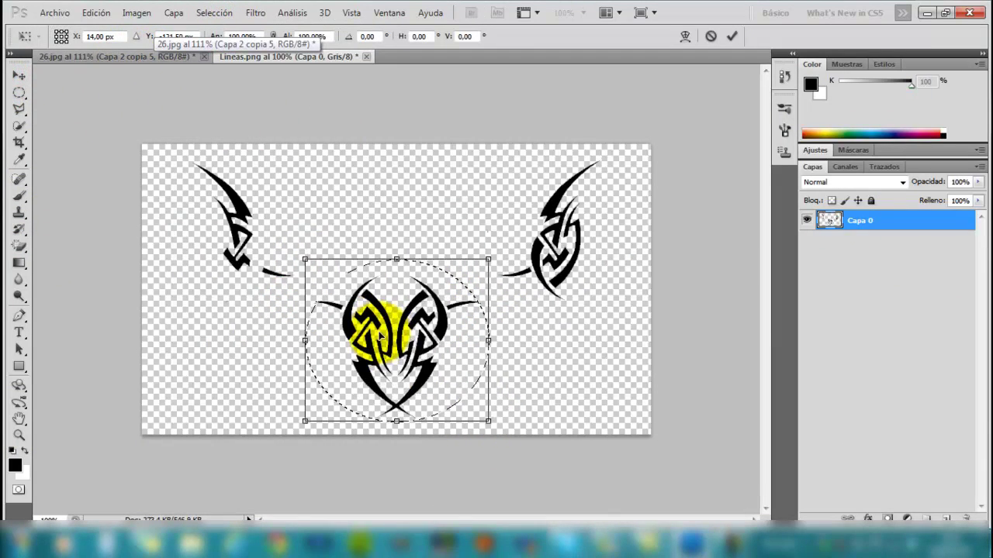
left_click(210, 13)
left_click(18, 108)
right_click(19, 107)
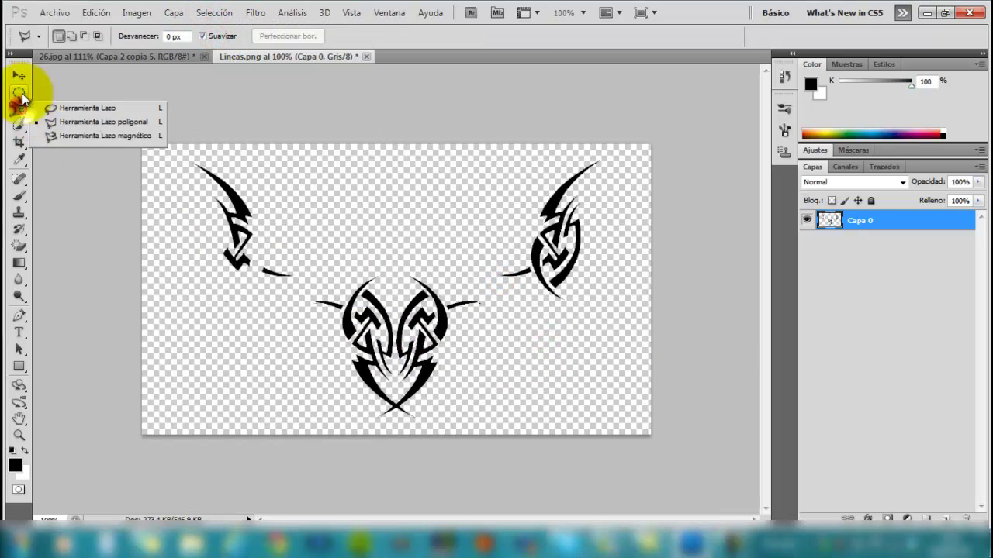
left_click(93, 91)
left_click_drag(307, 266, 483, 412)
left_click(19, 75)
mouse_move(403, 337)
left_mouse_down()
mouse_move(437, 356)
mouse_move(334, 256)
left_mouse_up()
- Tilt the heart slightly on the nose bridge with Free Transform
key("z")
left_click(485, 214)
left_click(372, 310)
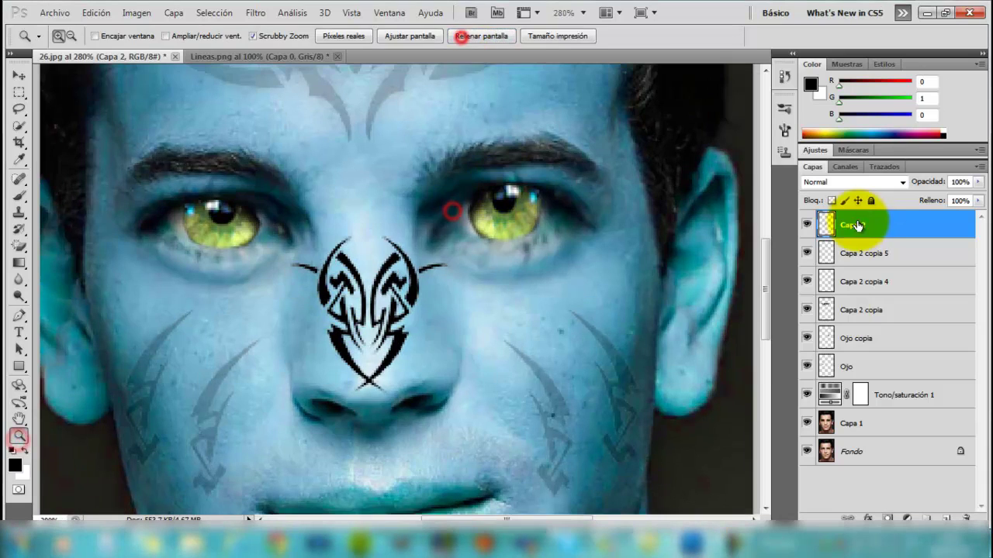
key("v")
left_click(857, 224)
left_click_drag(282, 222, 284, 232)
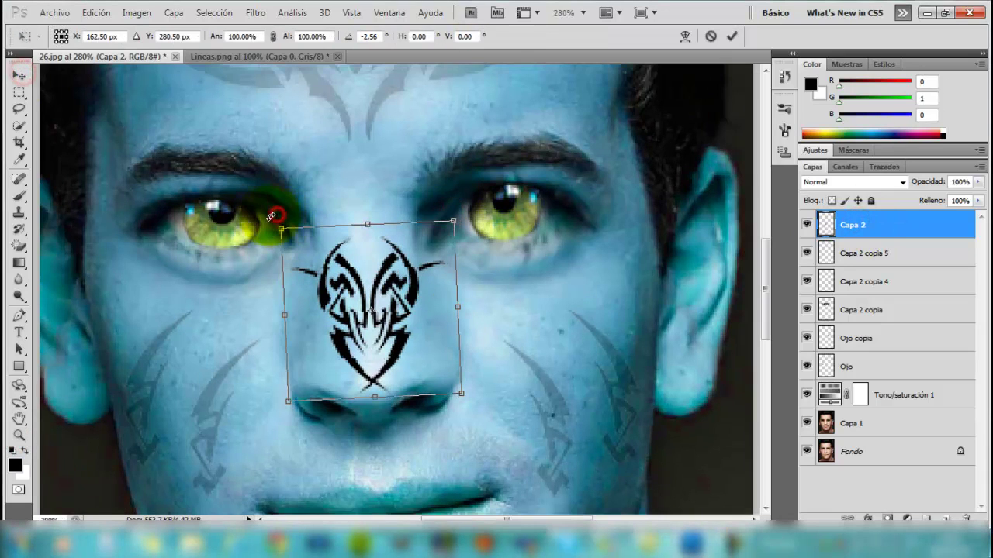
double_click(378, 329)
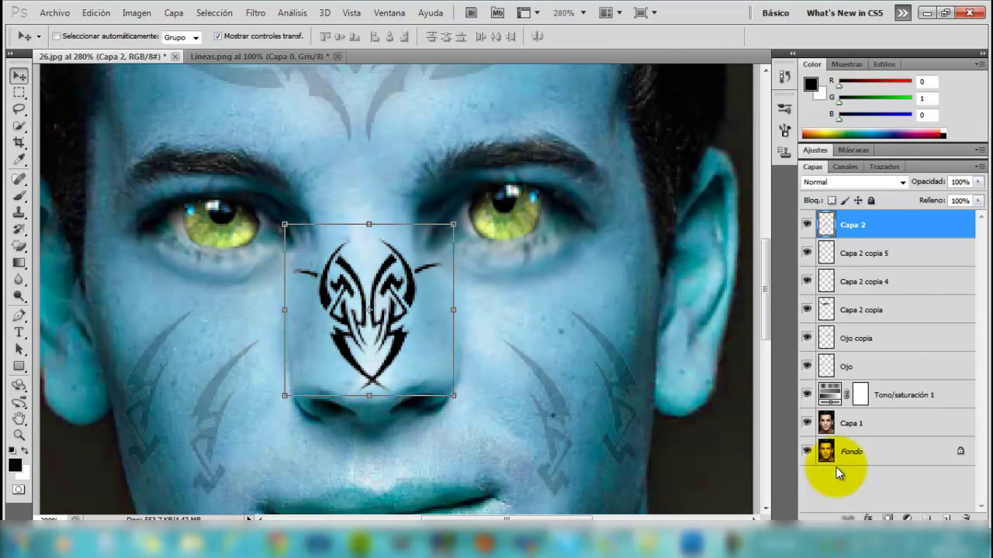
- Duplicate and Gaussian-blur the nose tattoo, then set Multiplicar at 25% opacity
key("ctrl+j")
left_click(891, 254)
left_click(256, 13)
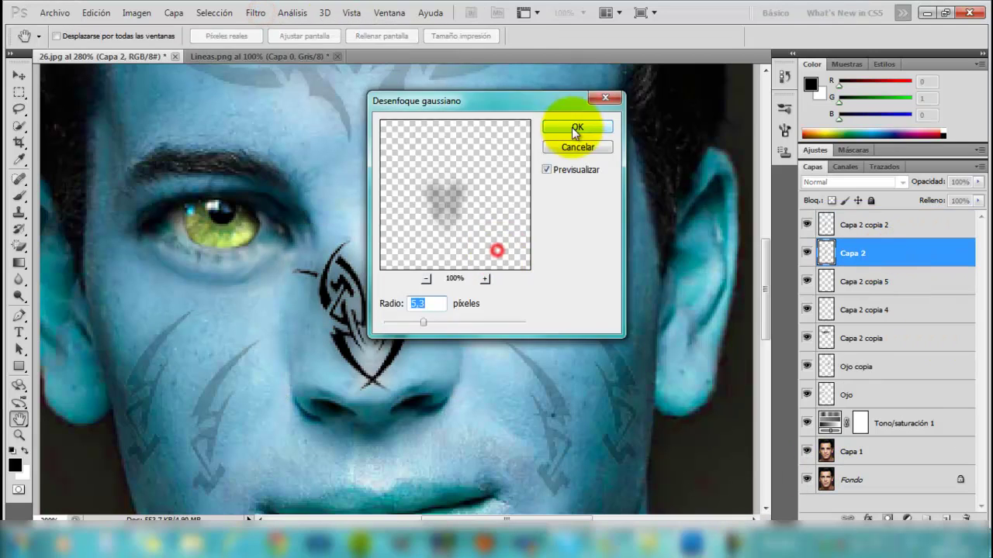
type("25")
left_click(902, 181)
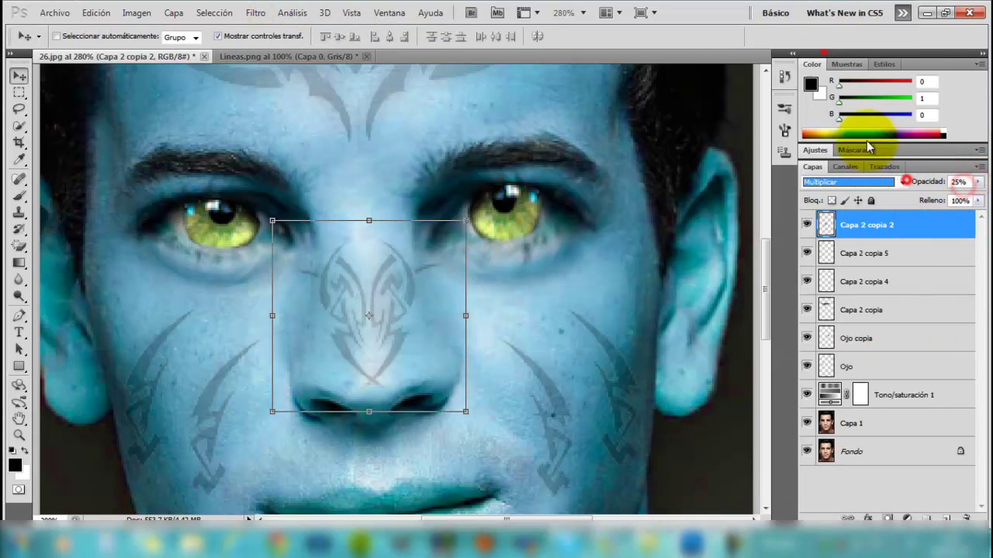
left_click(838, 140)
left_click(19, 436)
left_click(410, 36)
- Add a Curvas adjustment, lowering the RGB curve and pushing the Azul channel curve
left_click(905, 509)
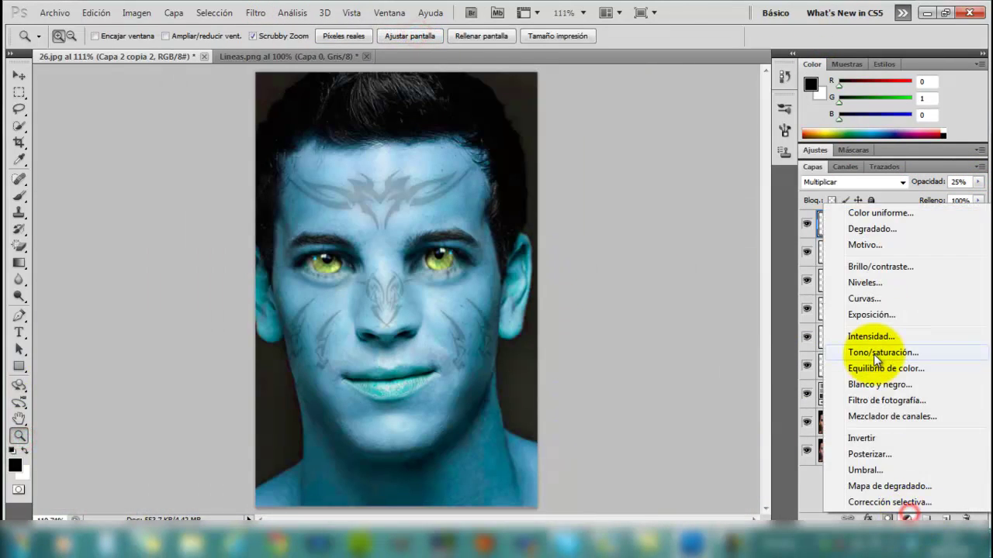
left_click(862, 295)
mouse_move(891, 268)
left_mouse_down()
mouse_move(915, 299)
mouse_move(893, 261)
mouse_move(893, 270)
left_mouse_up()
left_click(897, 193)
left_click(859, 217)
left_click(897, 194)
left_click(864, 228)
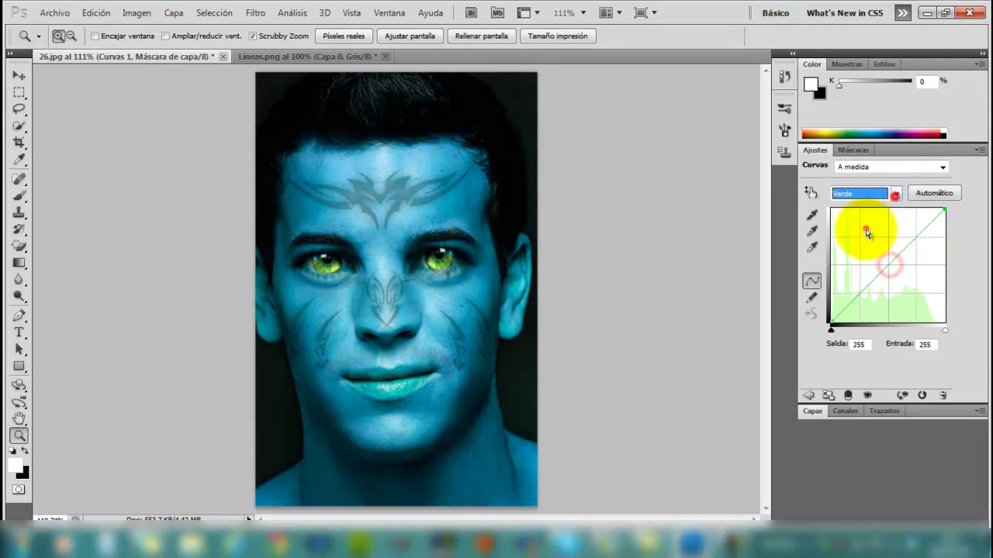
left_click(896, 193)
left_click(857, 246)
left_click_drag(859, 237, 895, 277)
- Darken the RGB midtones on the curve and add an empty Capa 2 layer above Curvas 1
left_click(896, 193)
left_click(861, 205)
left_click(812, 411)
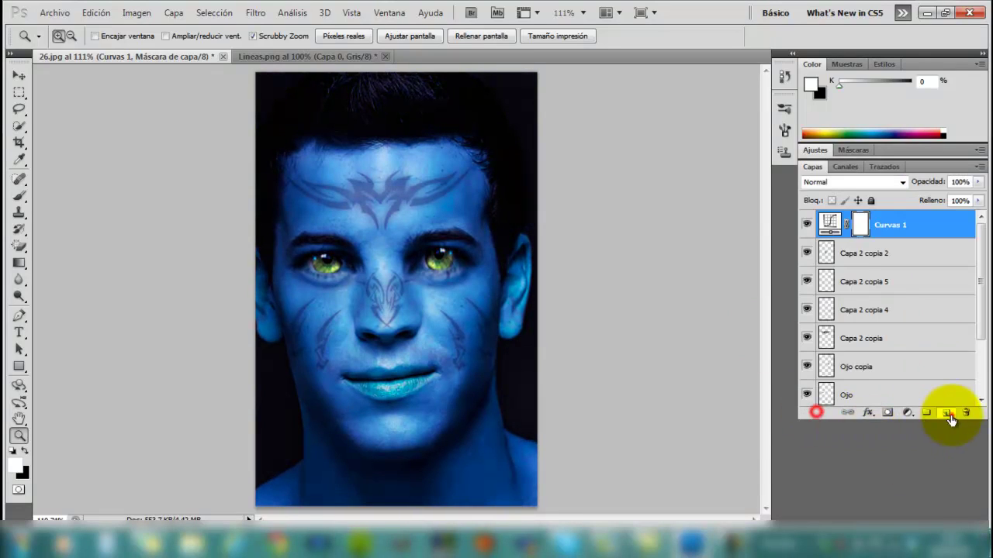
left_click(952, 415)
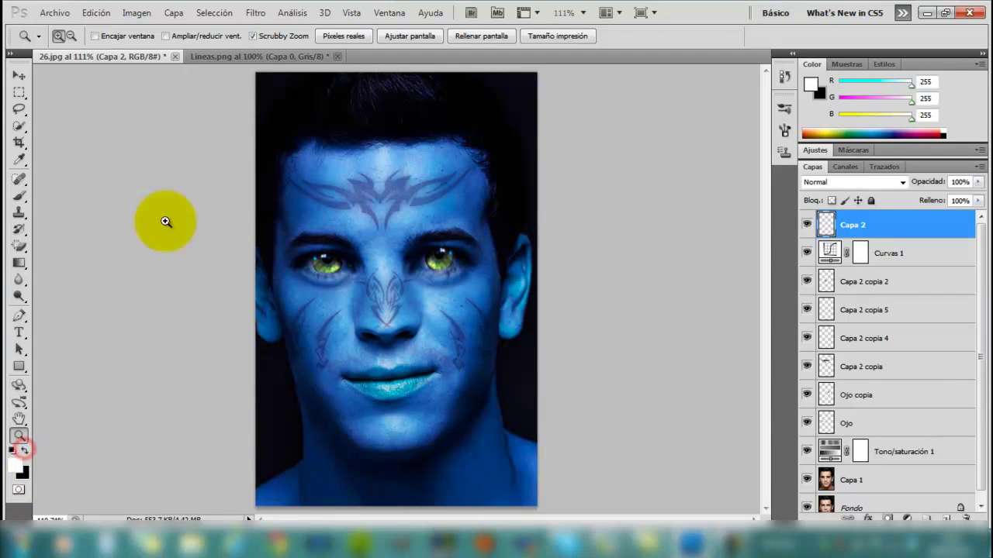
- Set up a 2 px white Brush on Capa 2 and zoom in on the face
left_click(20, 196)
left_click(75, 37)
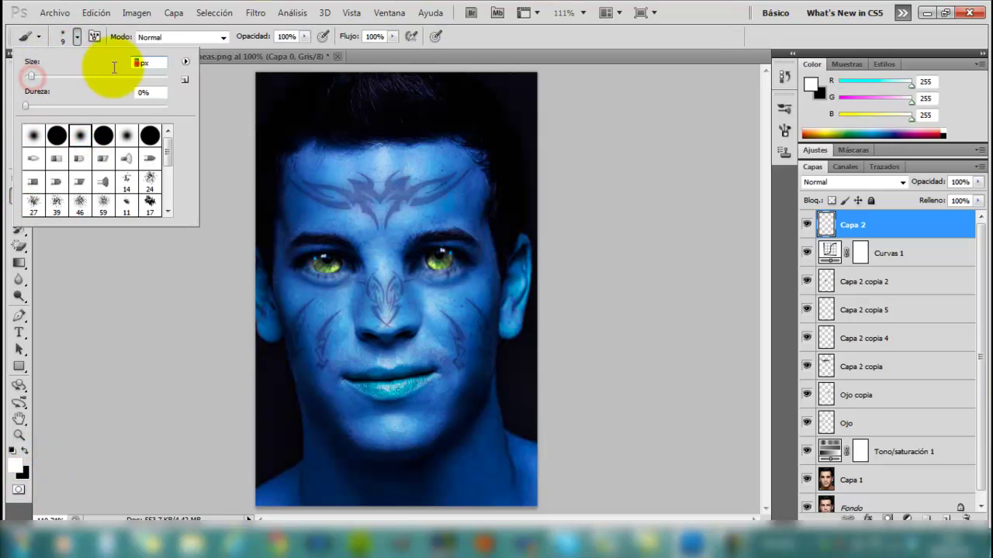
key("Return")
key("z")
left_click(485, 36)
left_click(20, 195)
left_click(75, 37)
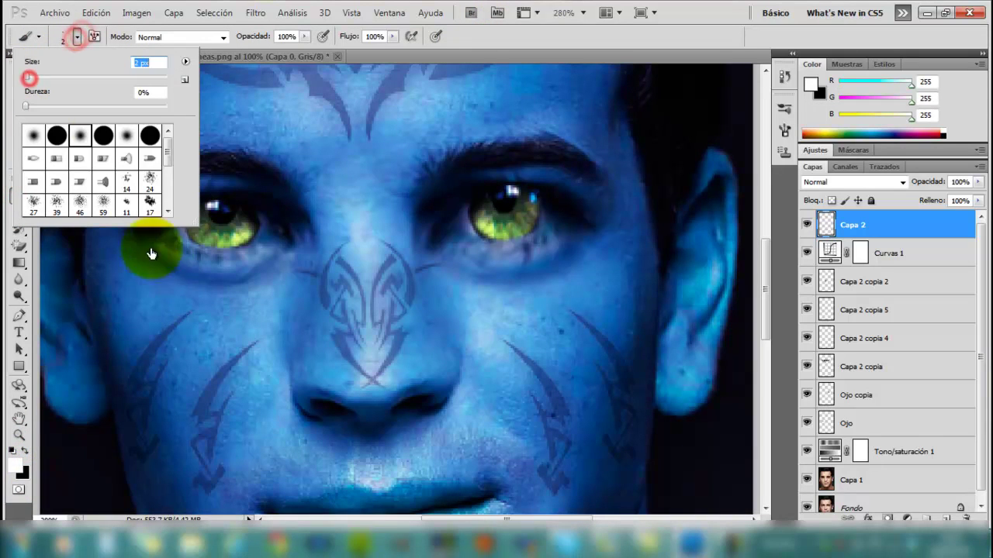
- Paint tiny white dots under the left eye and across the right cheek
left_click(145, 269)
left_click(168, 281)
left_click(240, 291)
left_click(272, 280)
left_click(200, 291)
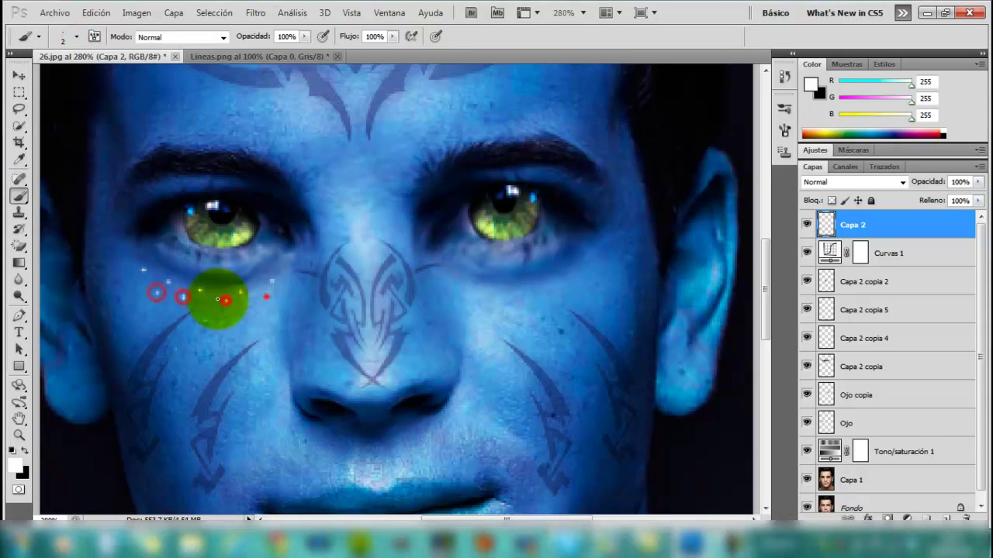
left_click(453, 277)
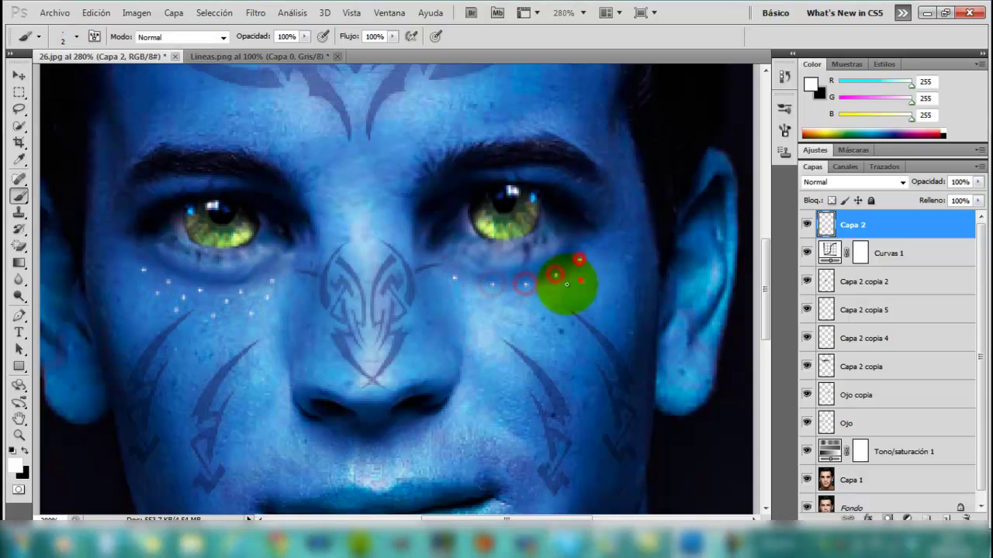
left_click(497, 316)
left_click(535, 313)
left_click(576, 305)
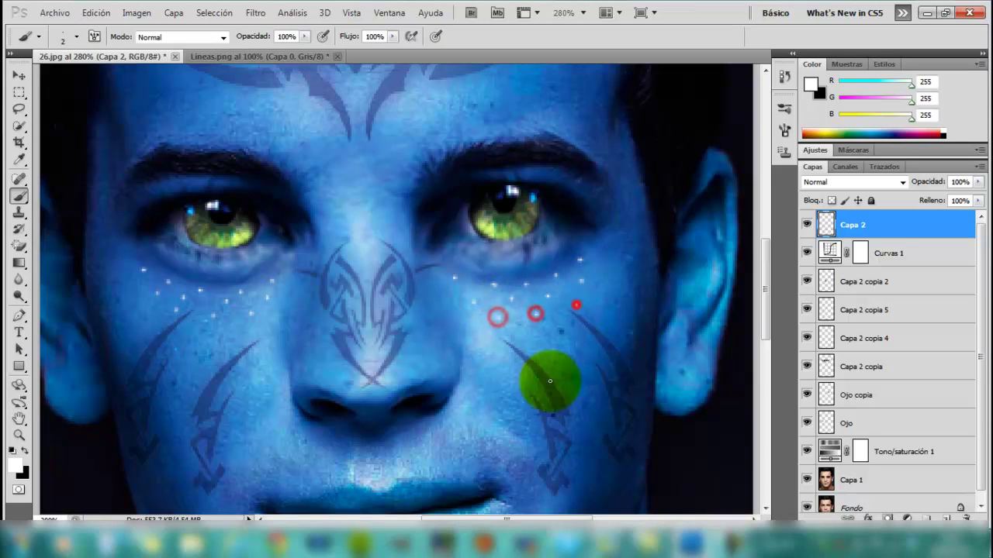
- Add white dots between the eyes, around the mouth, chin, forehead and brow
left_click(349, 183)
left_click(362, 179)
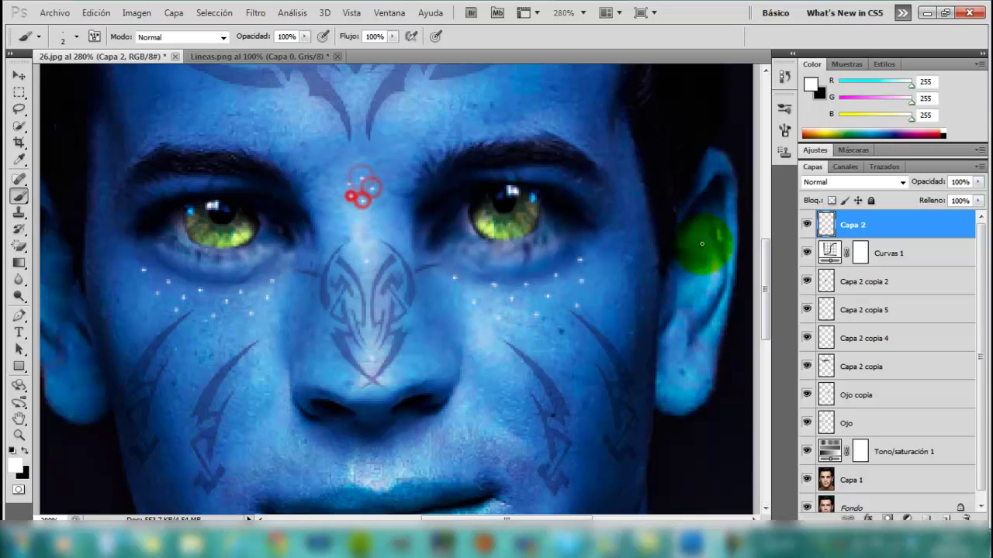
scroll(702, 244, "down", 5)
left_click(257, 214)
left_click(269, 326)
left_click(511, 297)
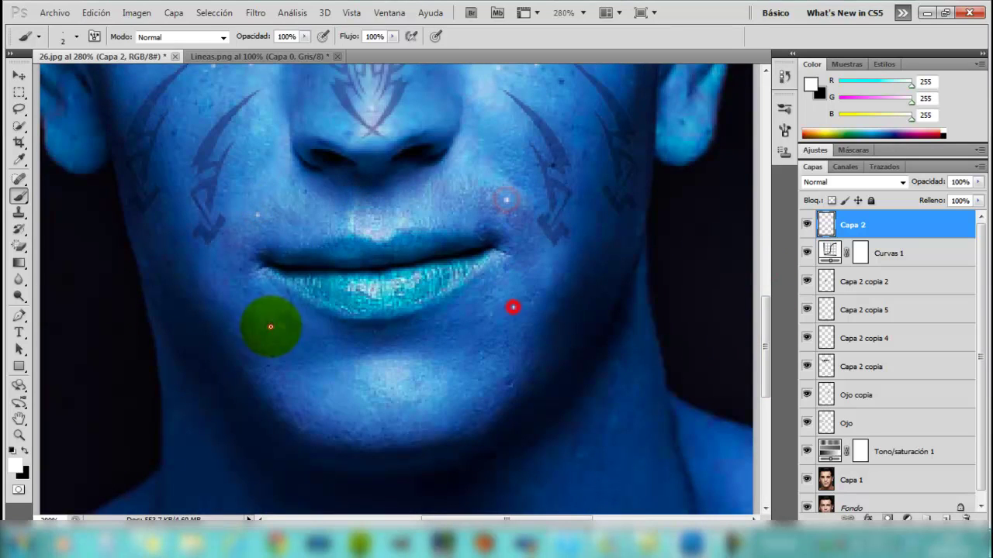
left_click_drag(765, 347, 765, 221)
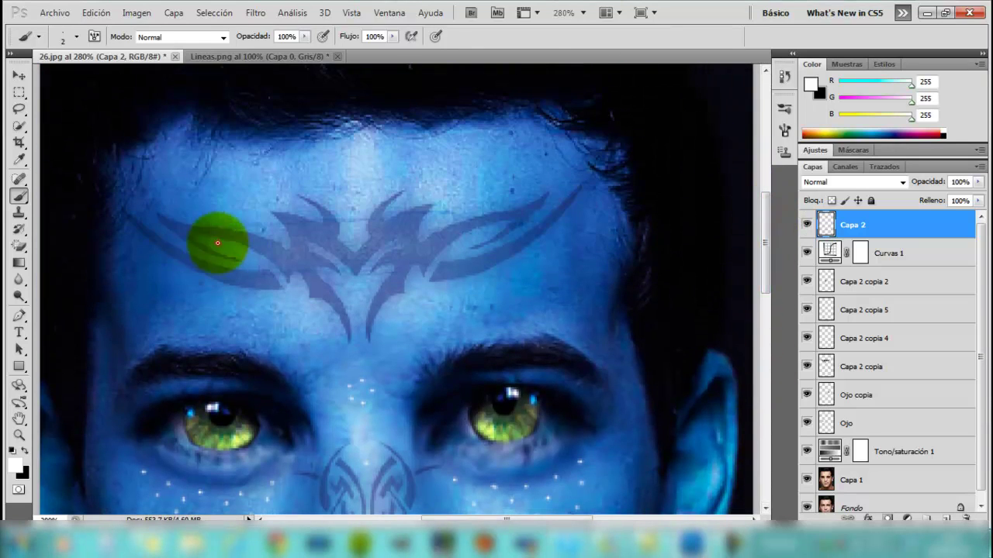
left_click(497, 229)
left_click(371, 286)
left_click(342, 287)
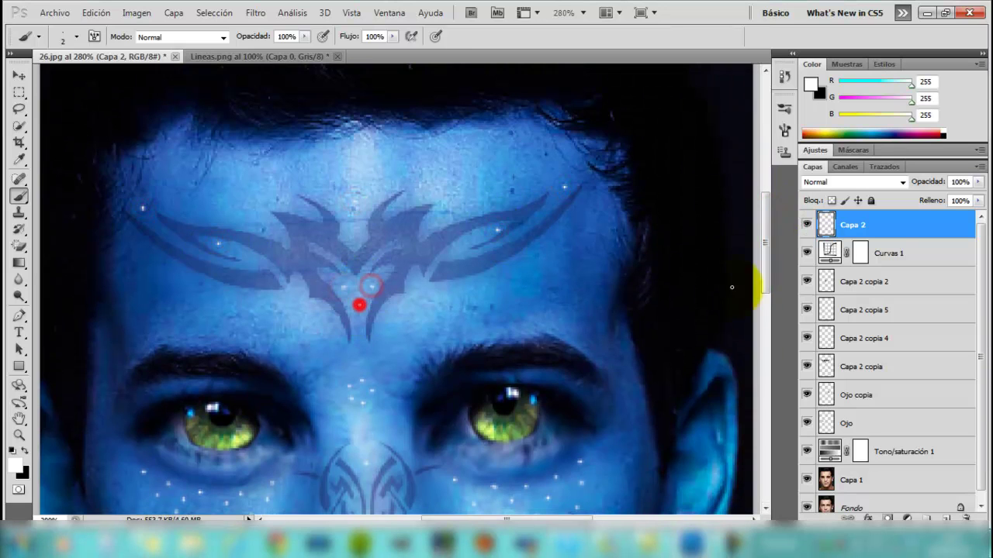
left_click_drag(598, 375, 266, 160)
- Liquify Capa 1 near the nose and brow, then open Capa 2's layer style
left_click(402, 34)
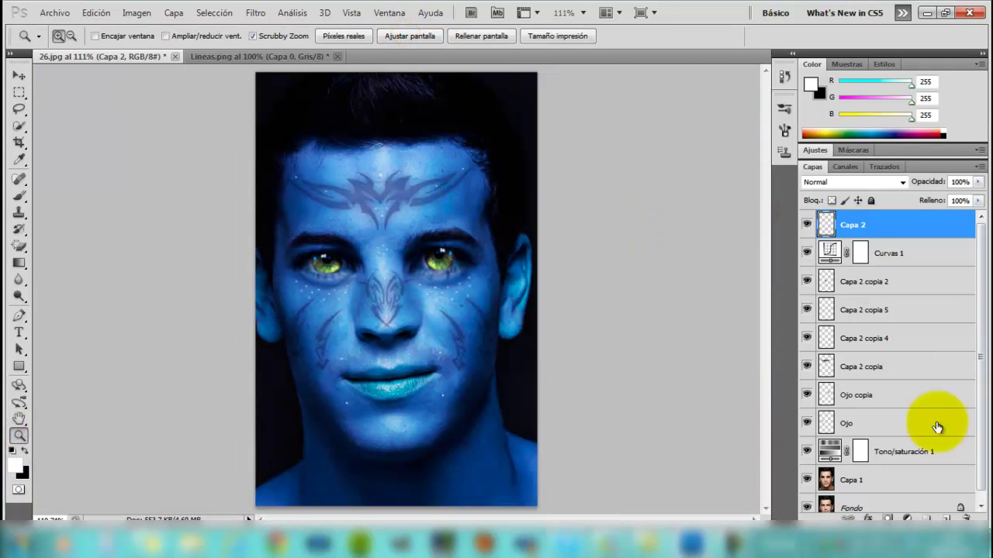
left_click(896, 480)
left_click(255, 12)
left_click(280, 102)
left_click_drag(393, 277, 370, 273)
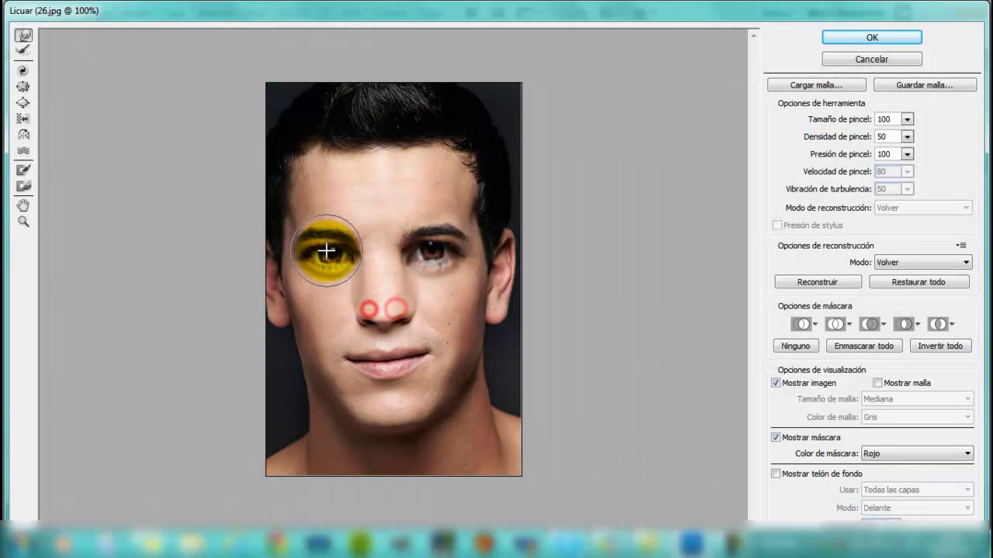
left_click_drag(326, 251, 312, 211)
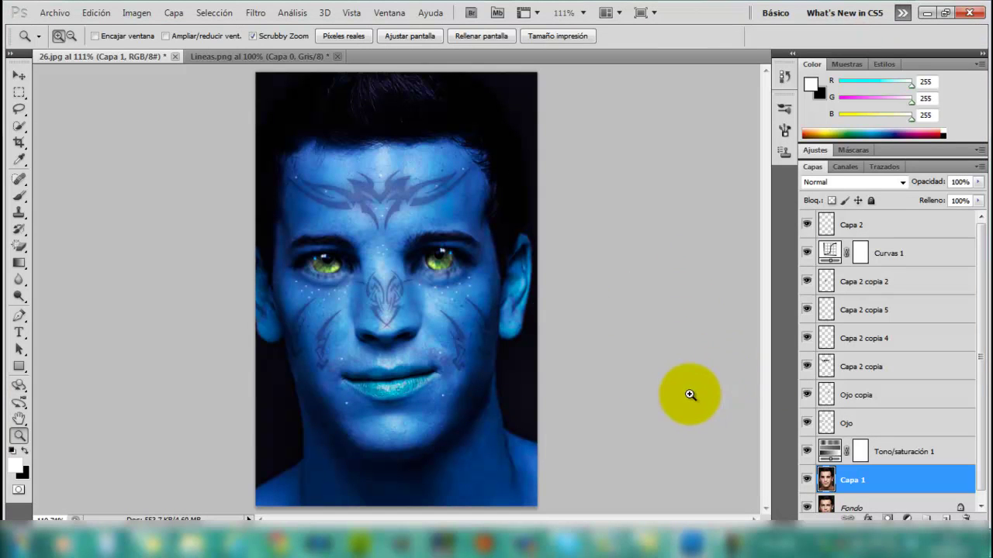
double_click(830, 224)
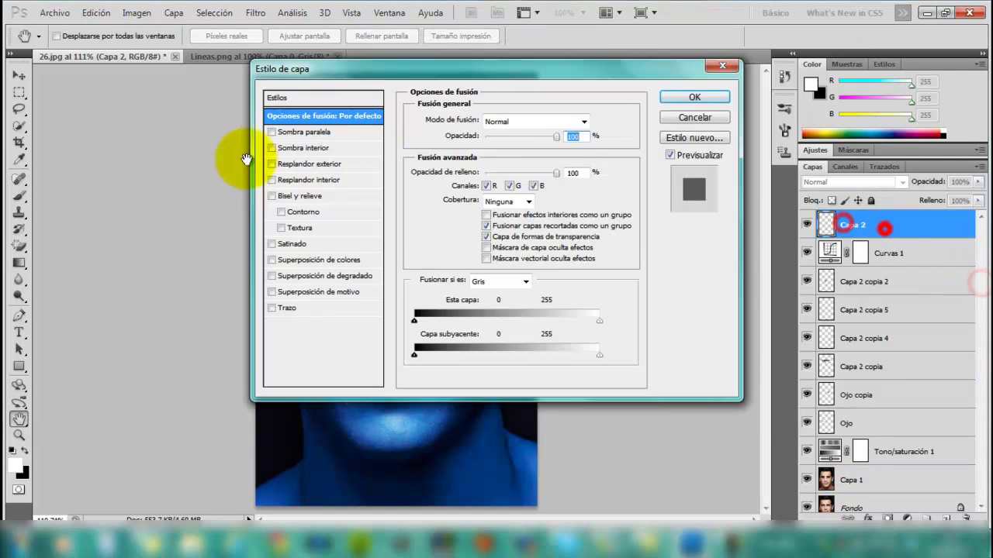
- Enable Outer Glow and Inner Glow and set the glow colour to cyan 00ffff
left_click(237, 165)
left_click_drag(343, 71, 571, 82)
left_click(515, 192)
left_click(642, 182)
left_click(726, 311)
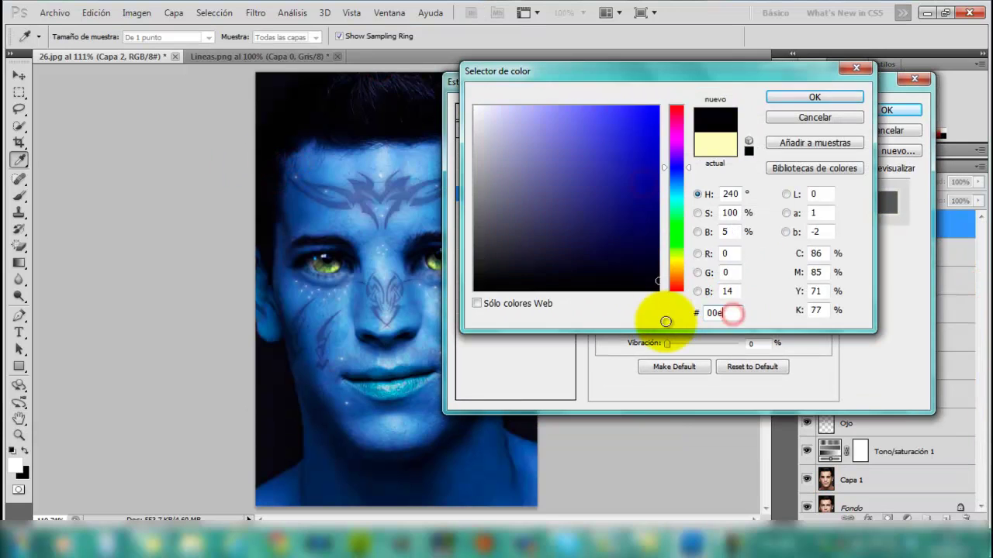
type("00ffff")
left_click(805, 97)
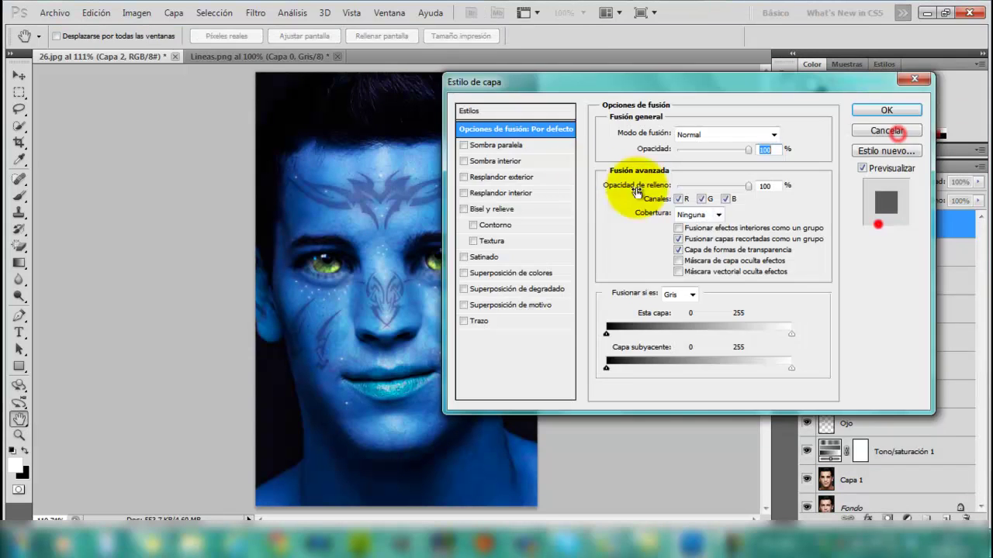
- Set the inner glow colour to cyan 00ffff, then retype the hex value as 0480
left_click(491, 193)
left_click(644, 182)
double_click(718, 313)
type("00ffff")
left_click(815, 97)
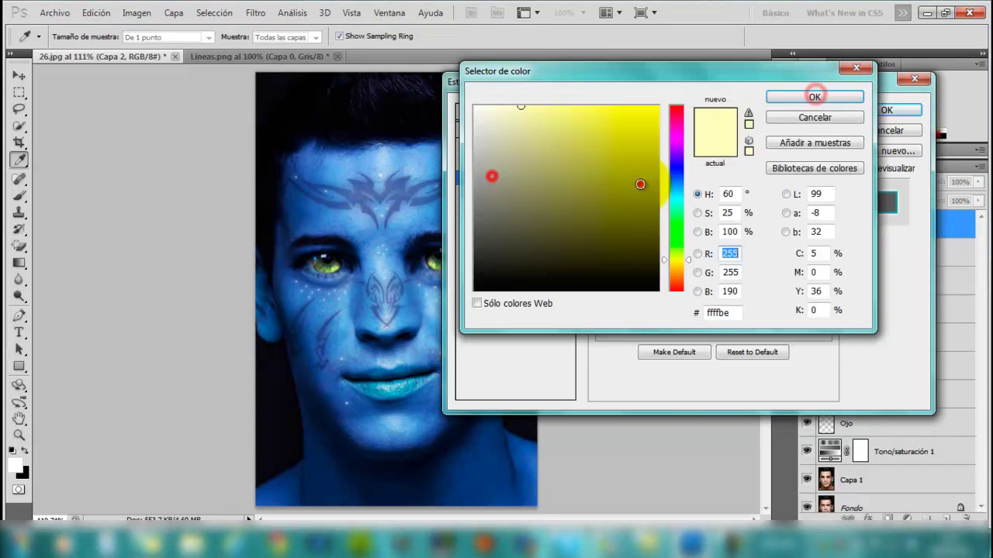
double_click(724, 312)
type("04a1")
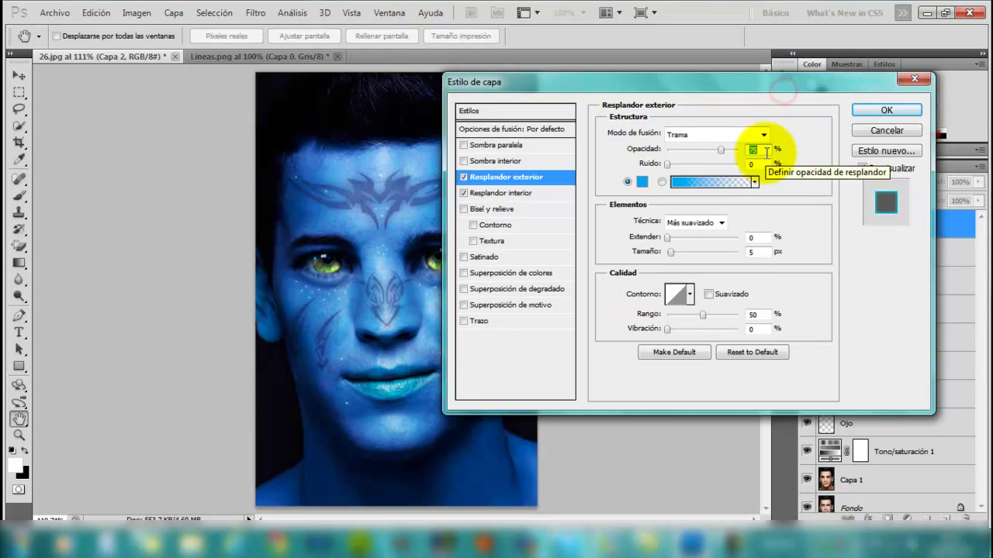
type("80")
- Set the glow size to 10 px with an M-shaped custom contour, and confirm
left_click(757, 253)
type("10")
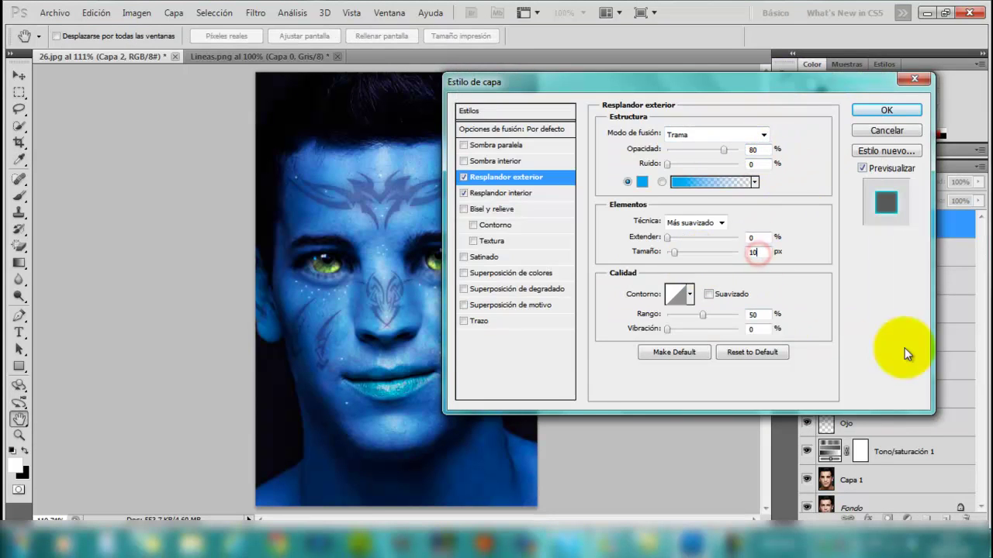
left_click(675, 293)
mouse_move(369, 276)
left_mouse_down()
mouse_move(389, 167)
mouse_move(439, 256)
left_mouse_up()
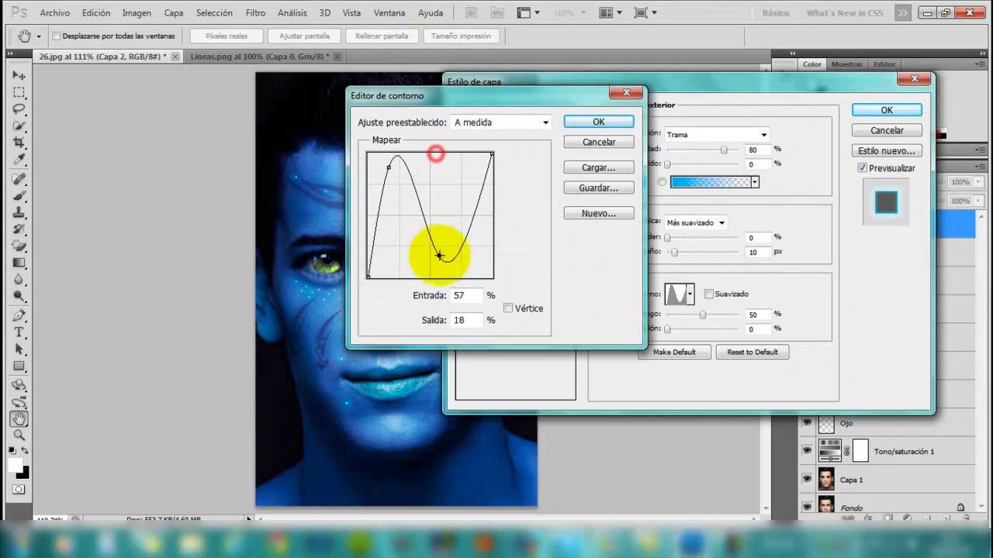
left_click(599, 122)
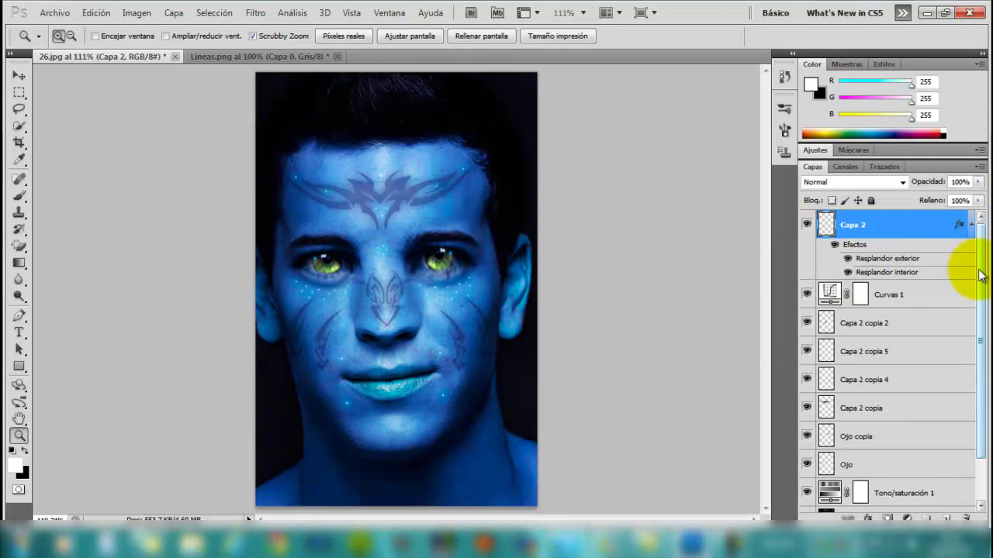
- Add empty layer Capa 3 and prepare a 127 px Brush with swapped colours
left_click(946, 518)
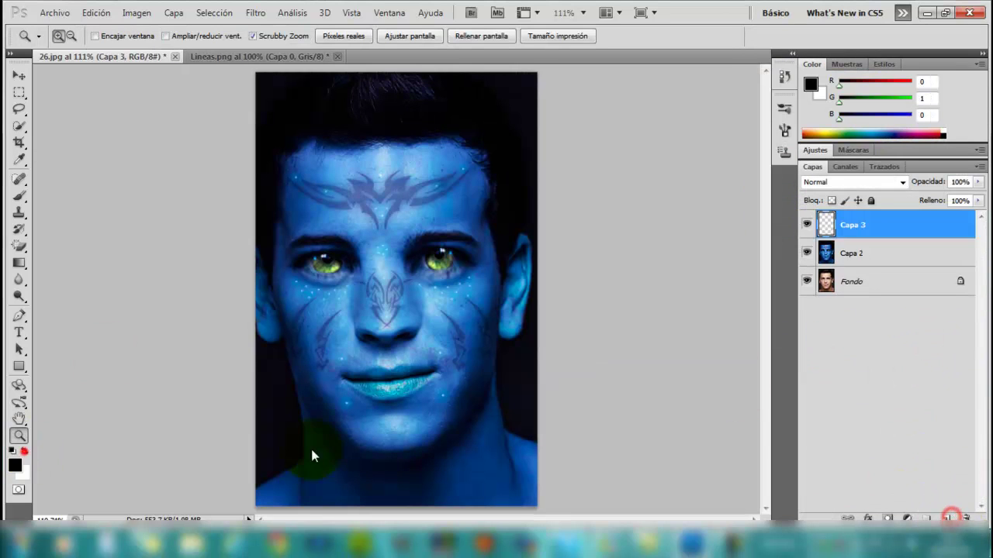
left_click(20, 196)
key("x")
left_click(76, 37)
left_click(104, 73)
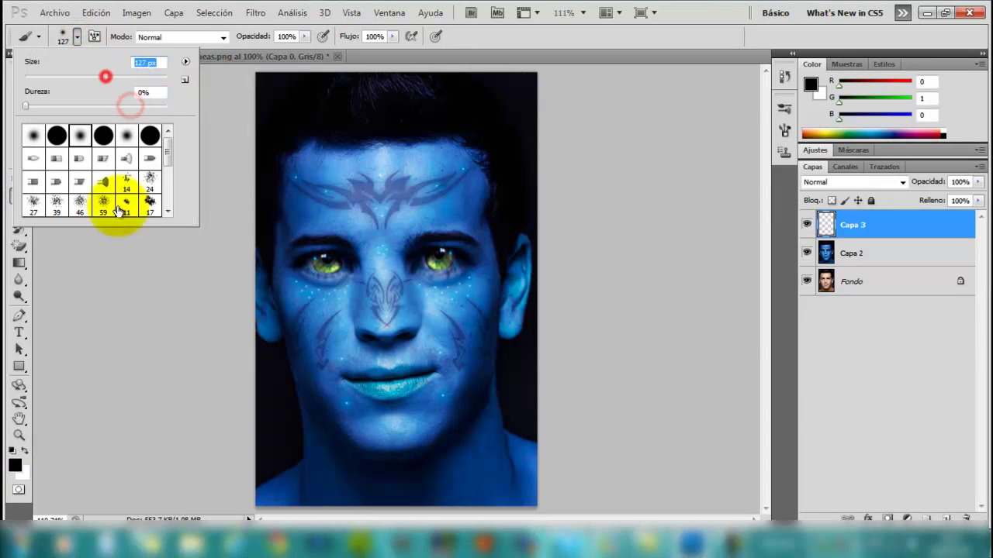
left_click(262, 81)
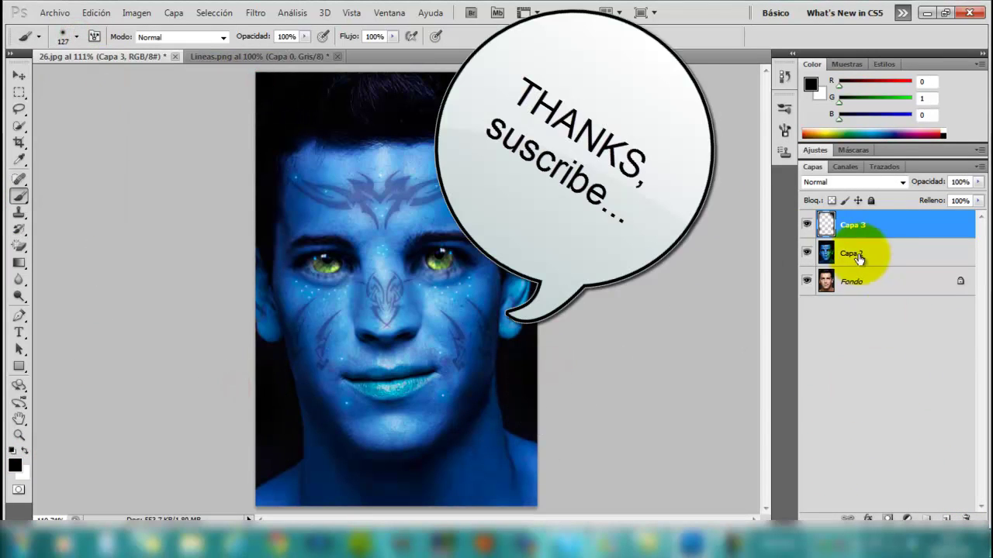